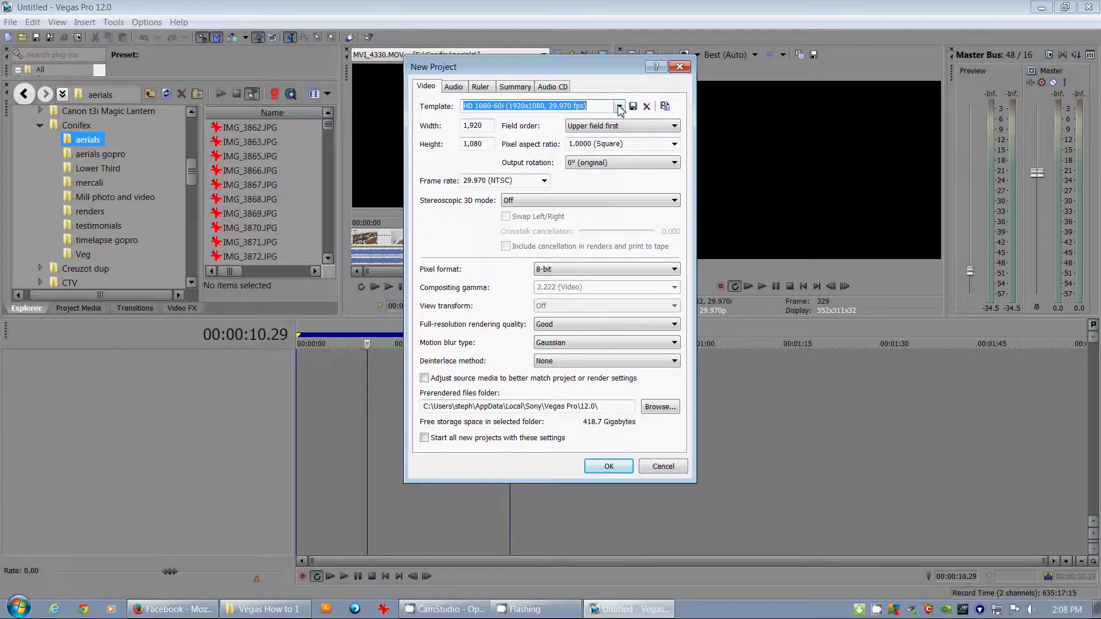
# Step: Dismiss the current project setup and start a new project again
pyautogui.click(679, 66)
pyautogui.click(10, 22)
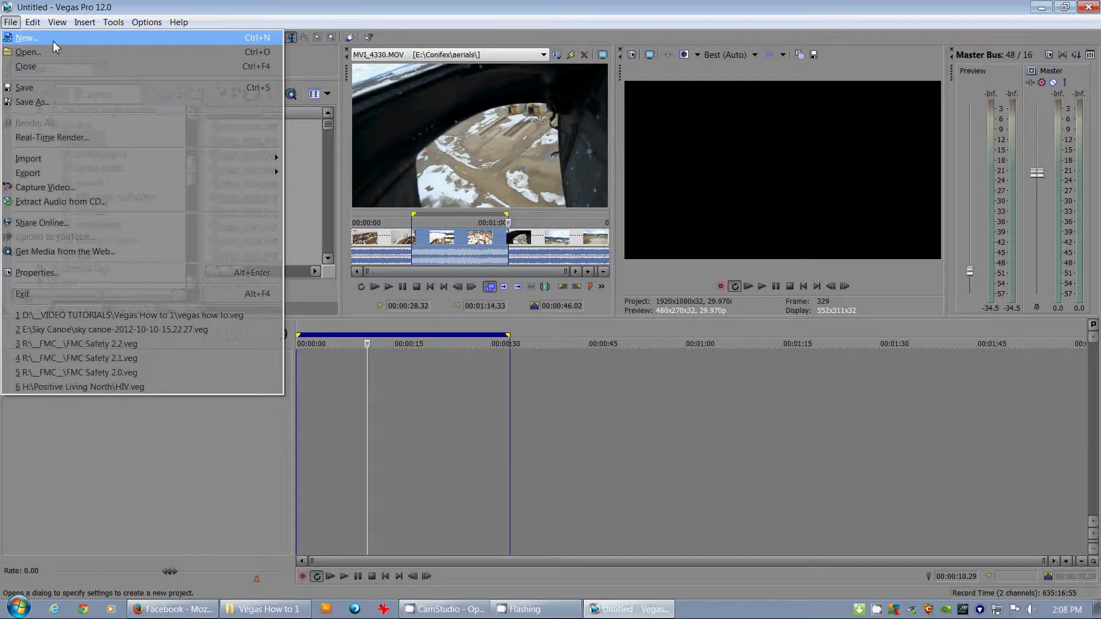
pyautogui.press('Return')
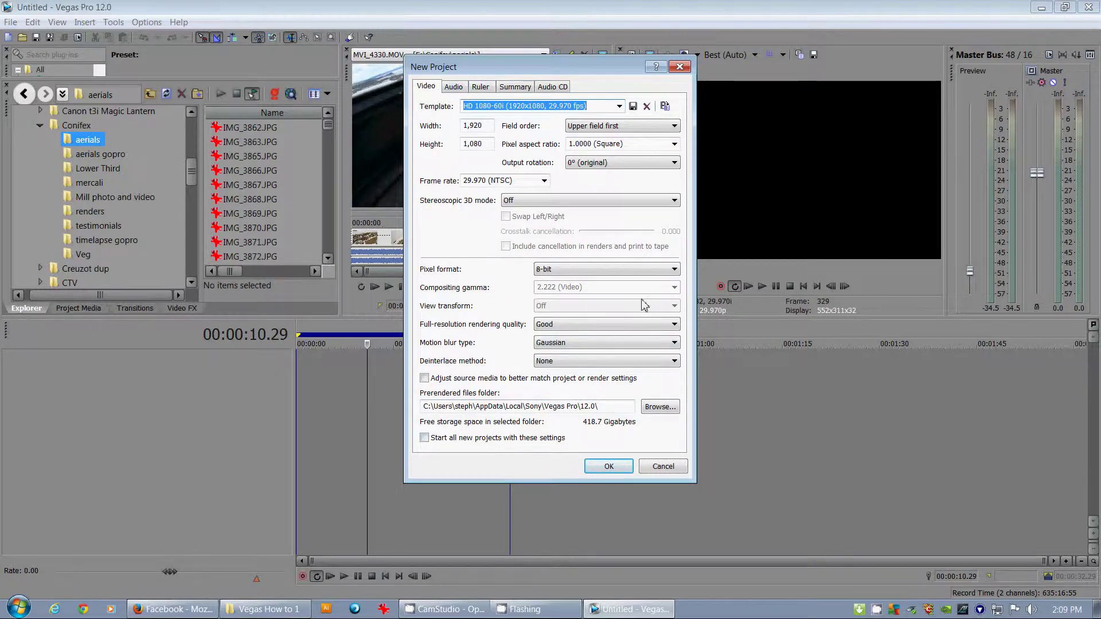
# Step: Review the new project's audio, ruler, summary and audio CD settings, and return to the video settings
pyautogui.click(454, 87)
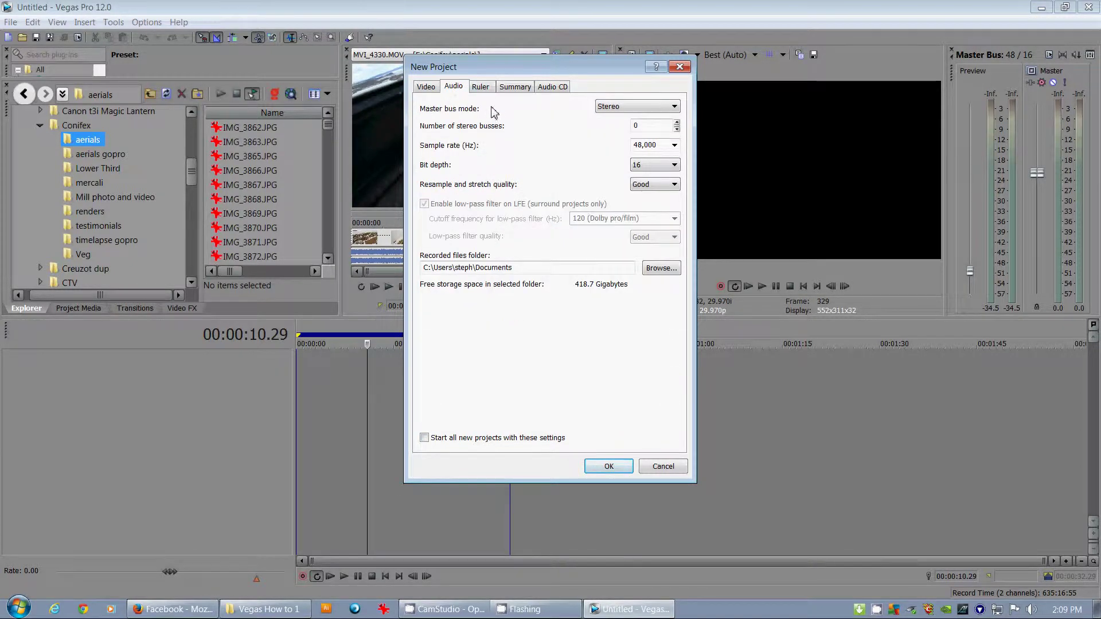
pyautogui.click(481, 87)
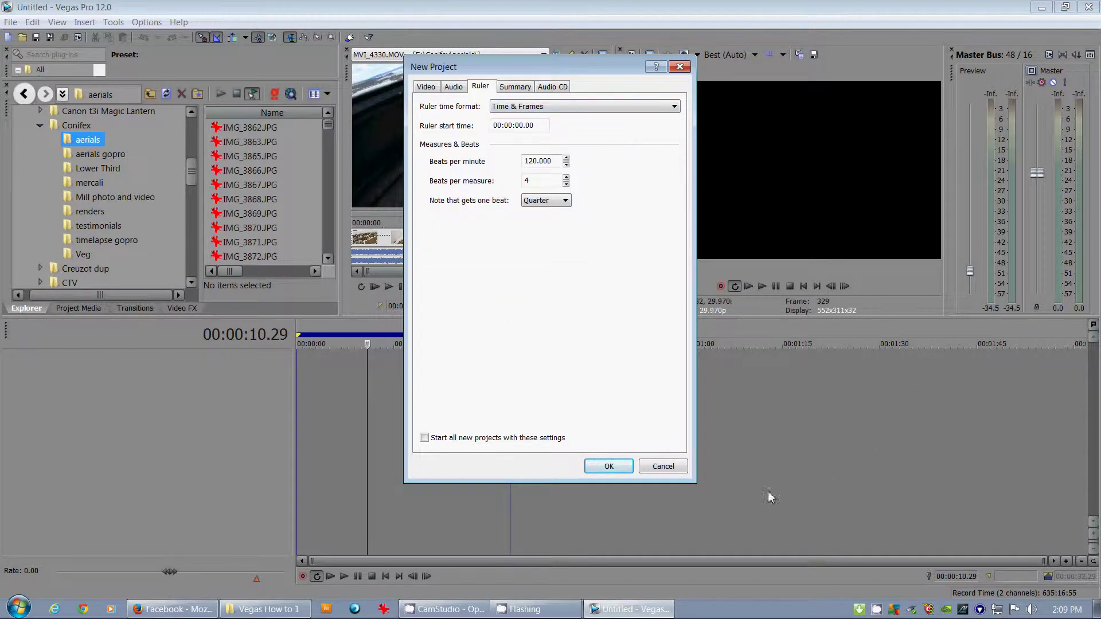
pyautogui.click(519, 88)
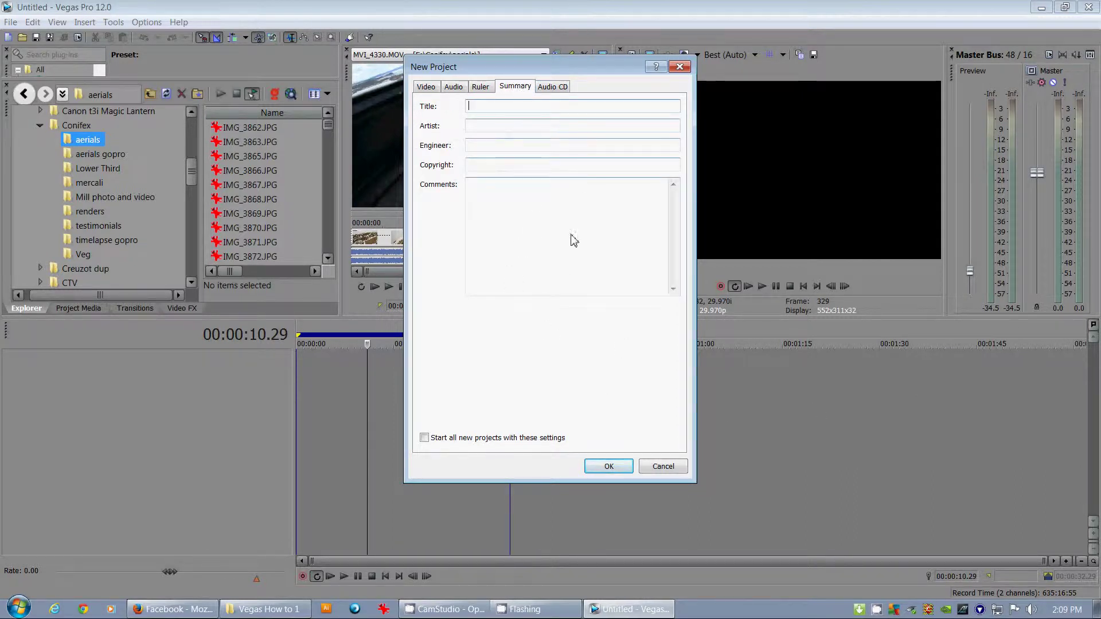
pyautogui.click(552, 87)
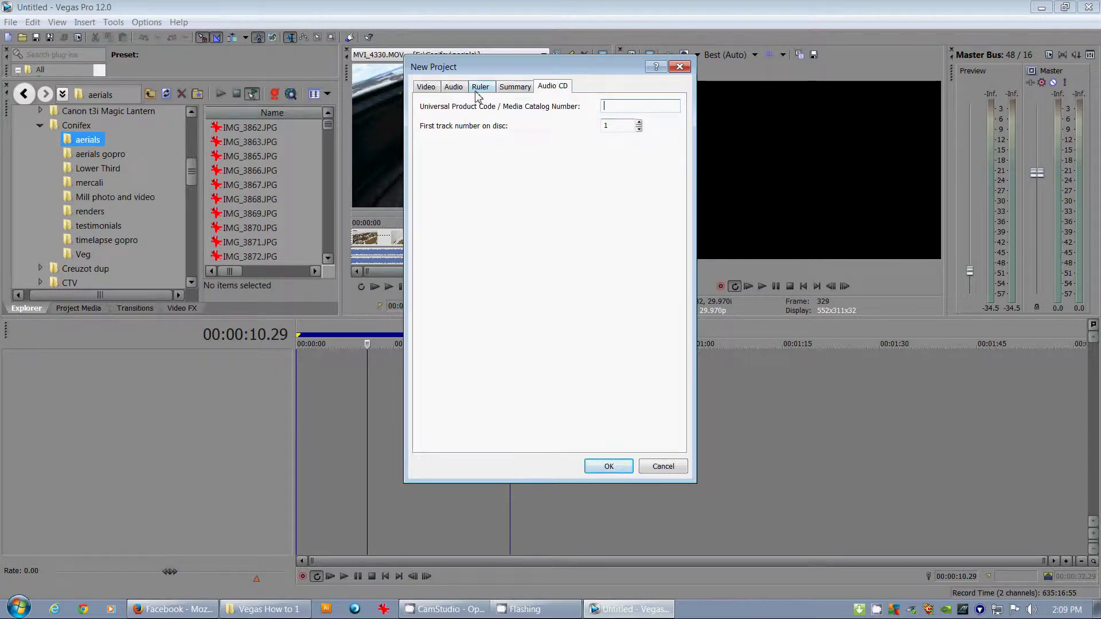
pyautogui.click(427, 87)
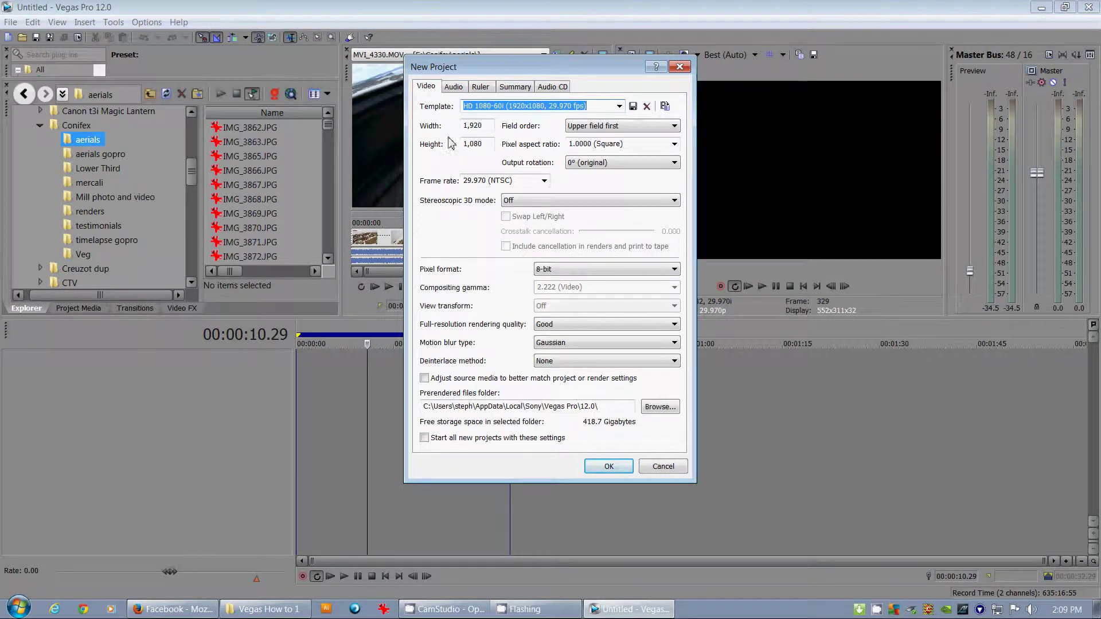
# Step: Set the project template to HDV 1080-60i (1440x1080, 29.970 fps)
pyautogui.click(619, 106)
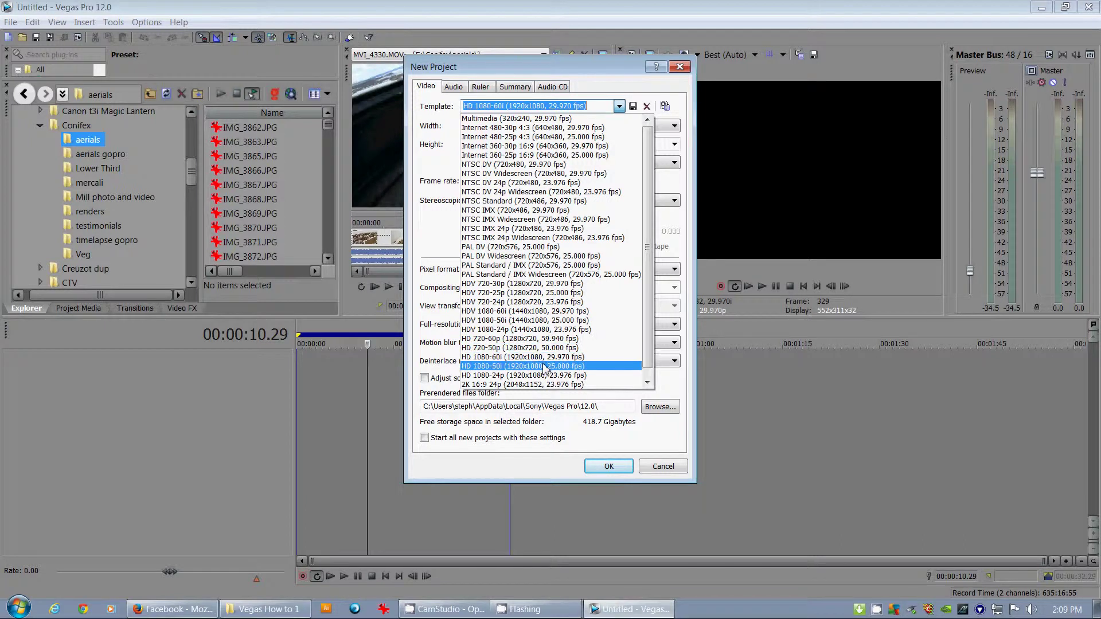
pyautogui.scroll(-1, 568, 368)
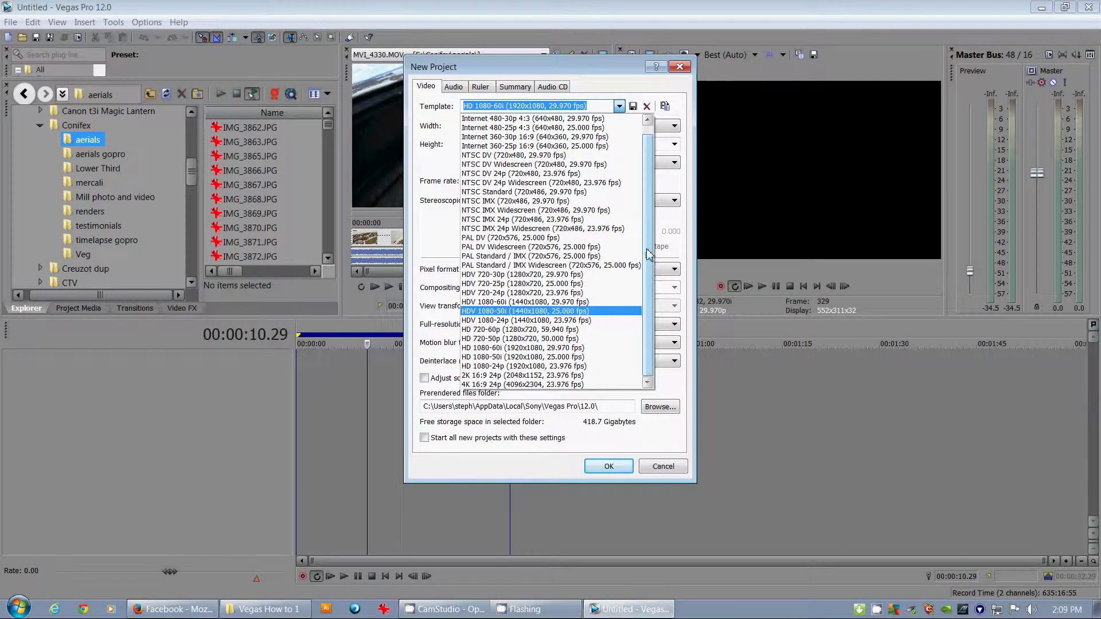
pyautogui.moveTo(647, 249); pyautogui.dragTo(649, 210)
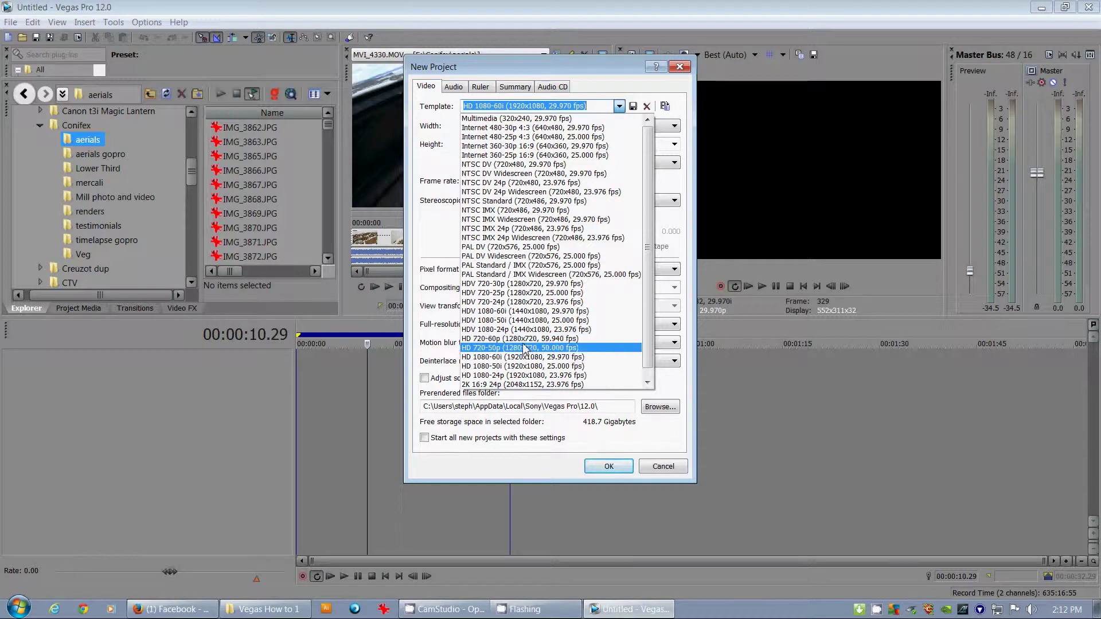
pyautogui.click(537, 312)
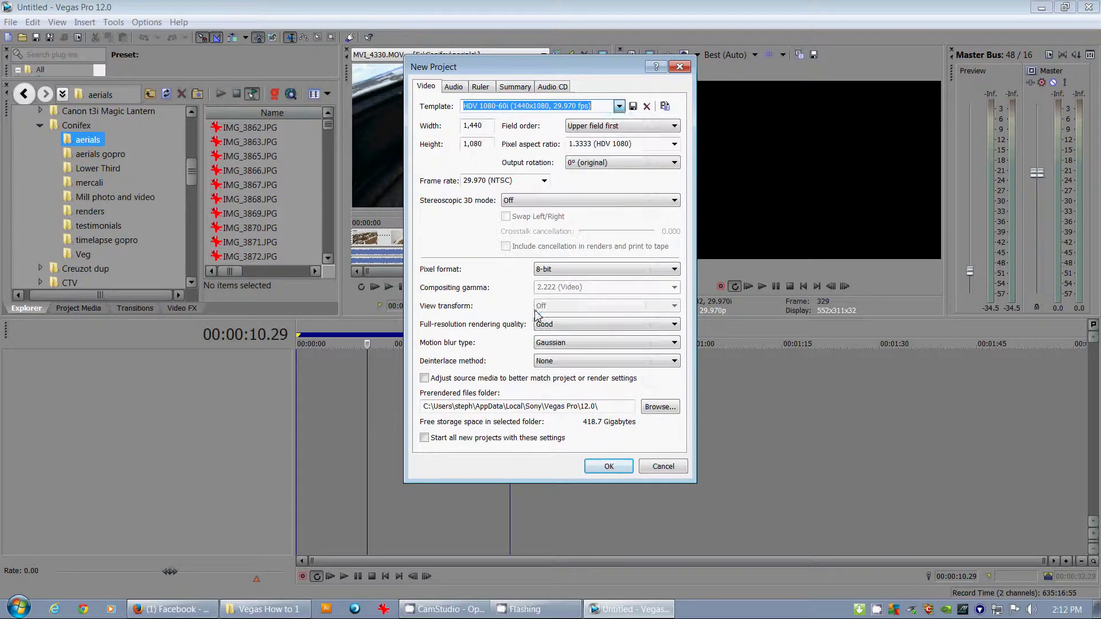
# Step: Examine the template's frame width and pixel aspect ratio, comparing it with the other available templates
pyautogui.click(485, 128)
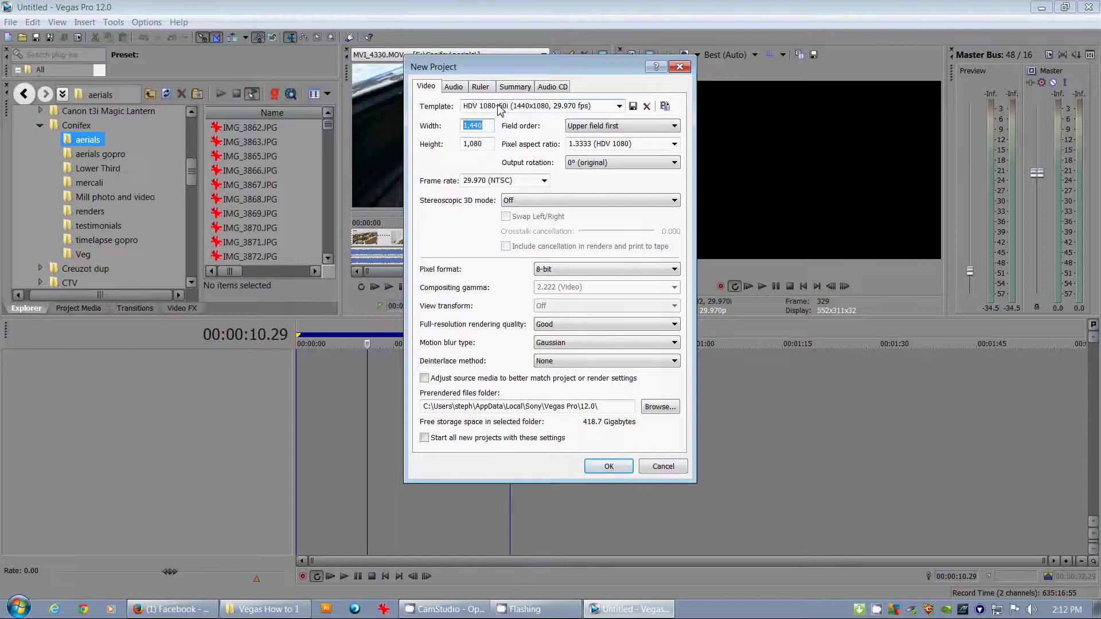
pyautogui.click(620, 107)
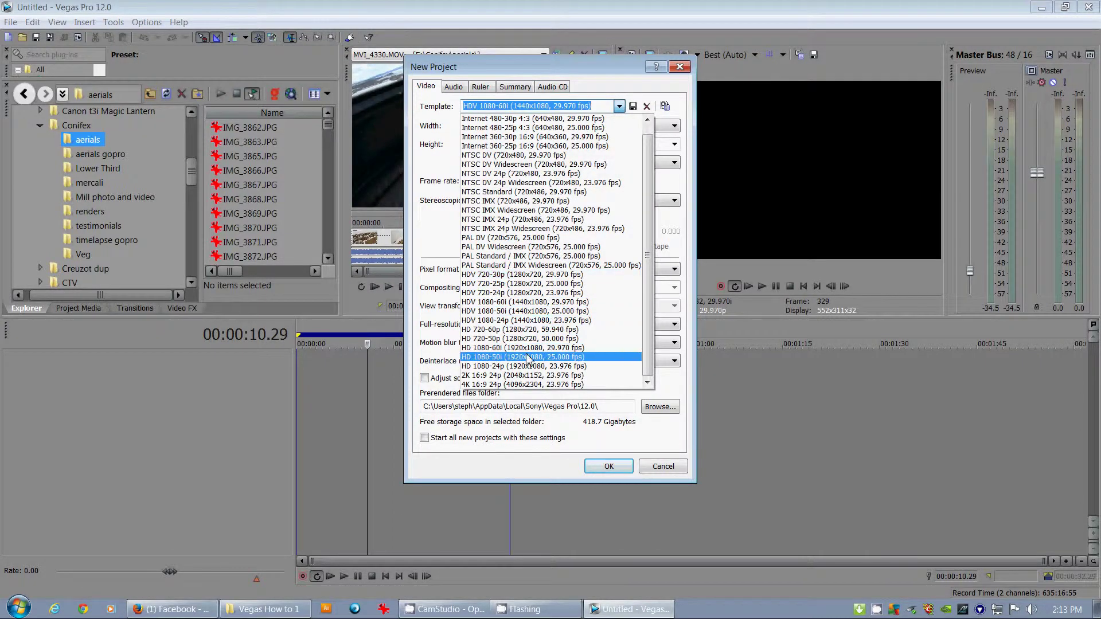
pyautogui.click(608, 69)
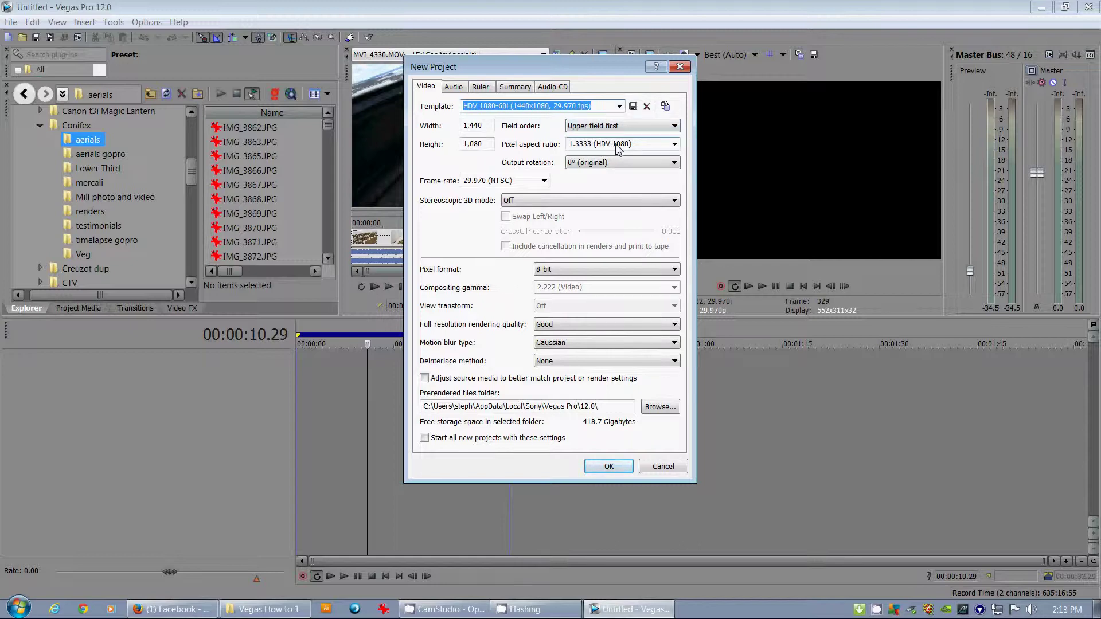
pyautogui.click(595, 148)
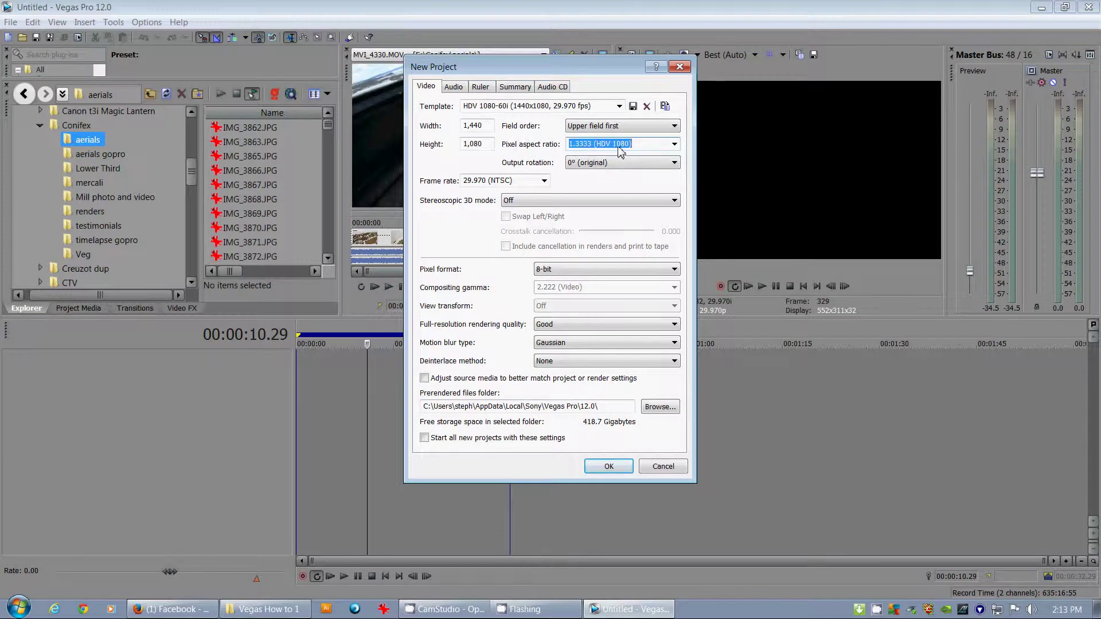
pyautogui.click(612, 146)
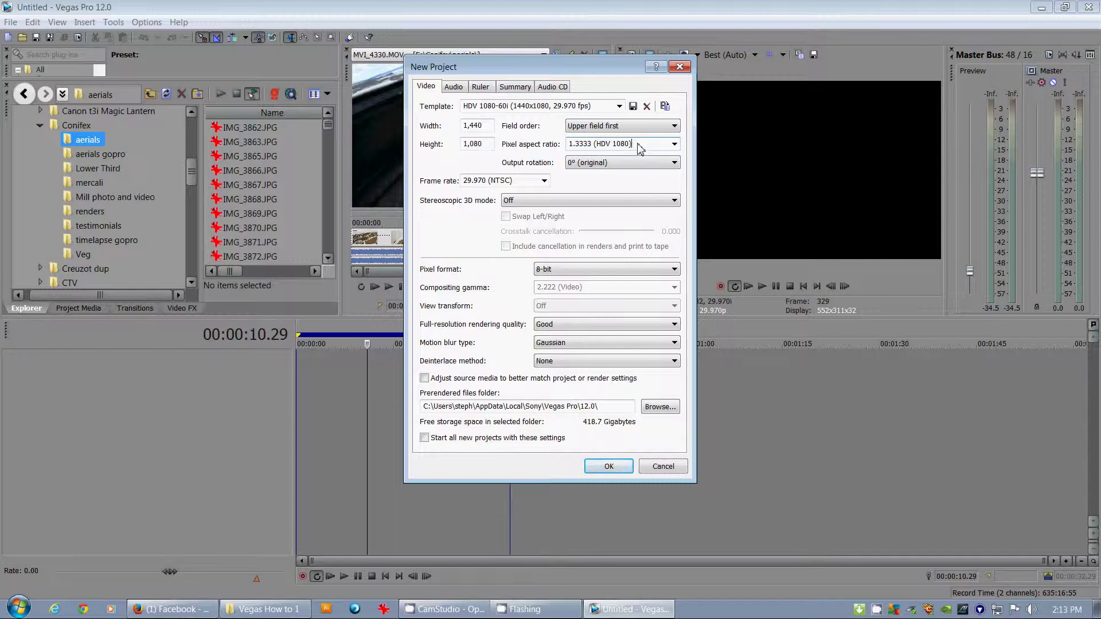
pyautogui.moveTo(637, 143); pyautogui.dragTo(566, 147)
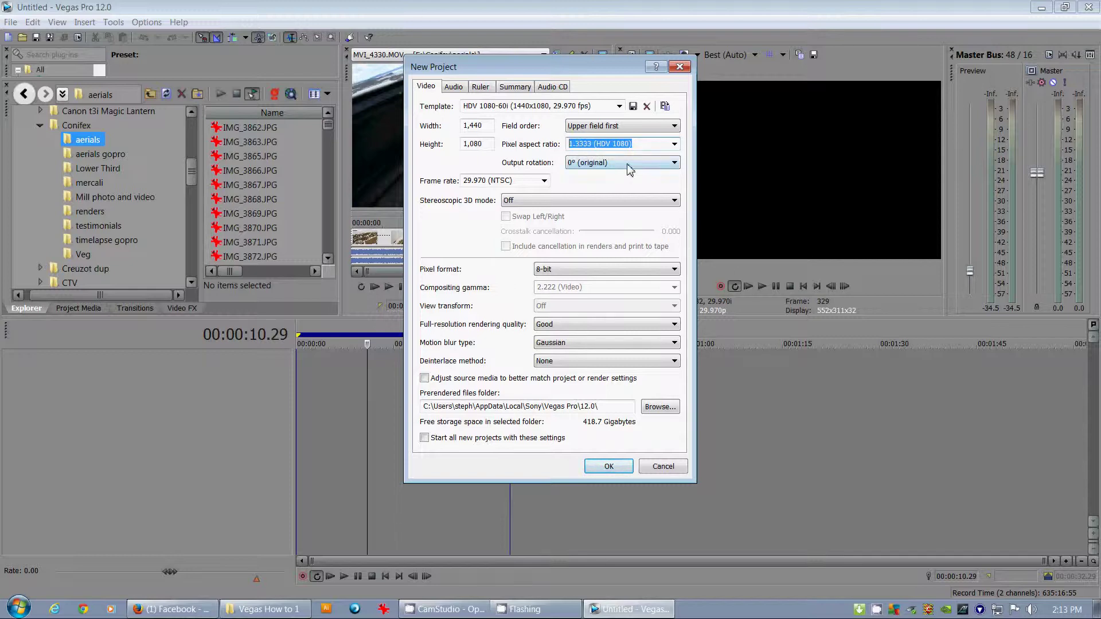
pyautogui.click(639, 146)
pyautogui.moveTo(656, 146); pyautogui.dragTo(556, 149)
pyautogui.click(646, 149)
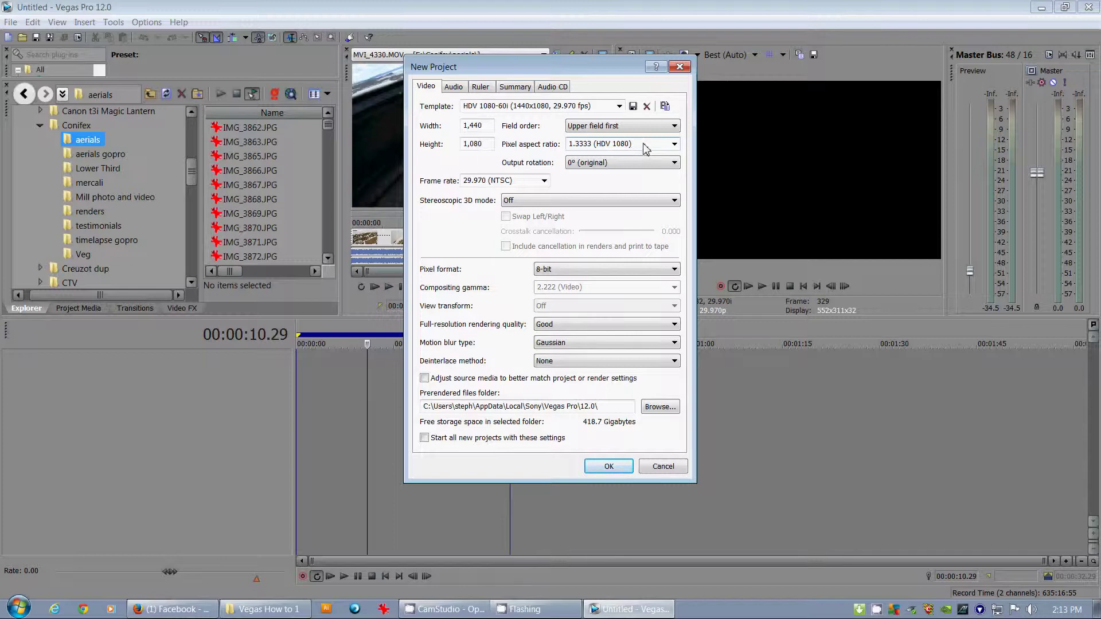
pyautogui.moveTo(646, 149); pyautogui.dragTo(510, 153)
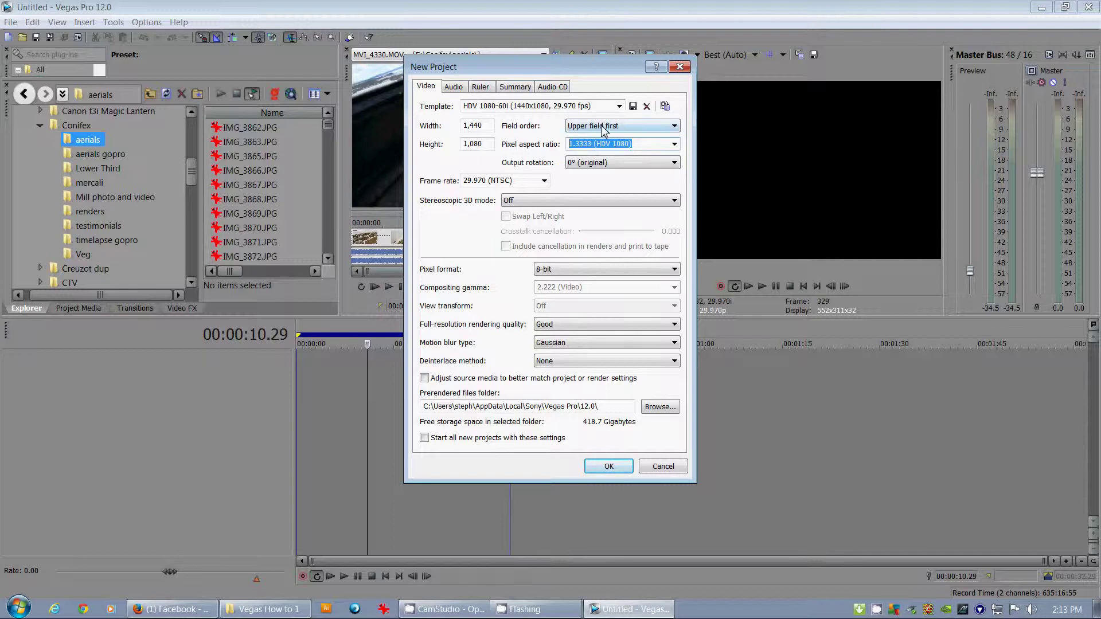
# Step: Examine the field order options available for the new project without choosing a different one
pyautogui.click(642, 126)
pyautogui.click(643, 126)
pyautogui.click(608, 131)
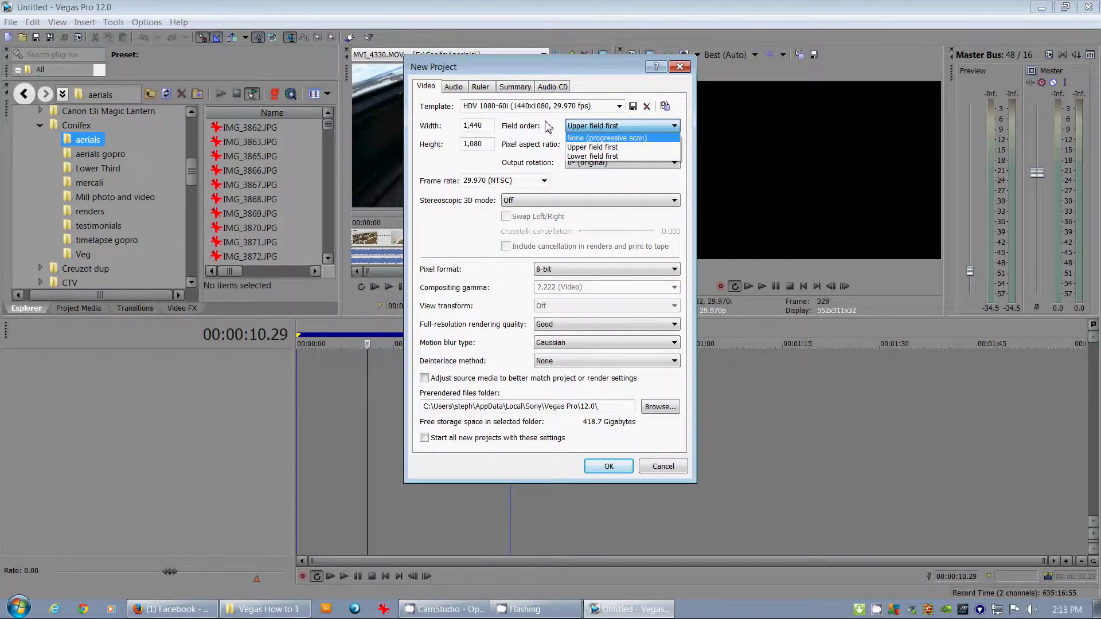
pyautogui.click(564, 125)
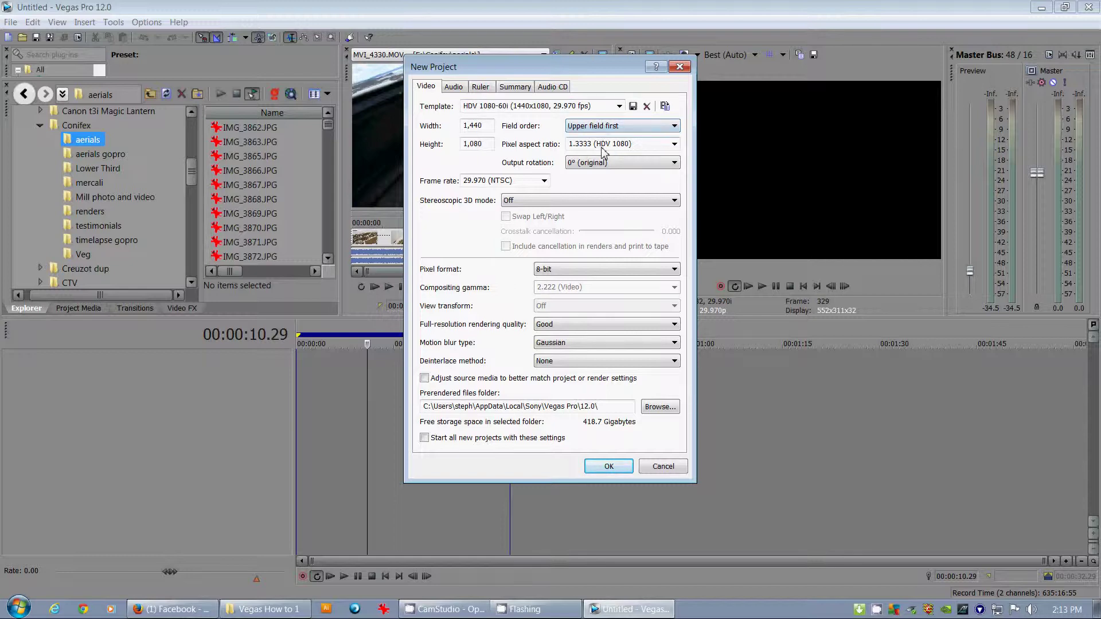
pyautogui.click(609, 130)
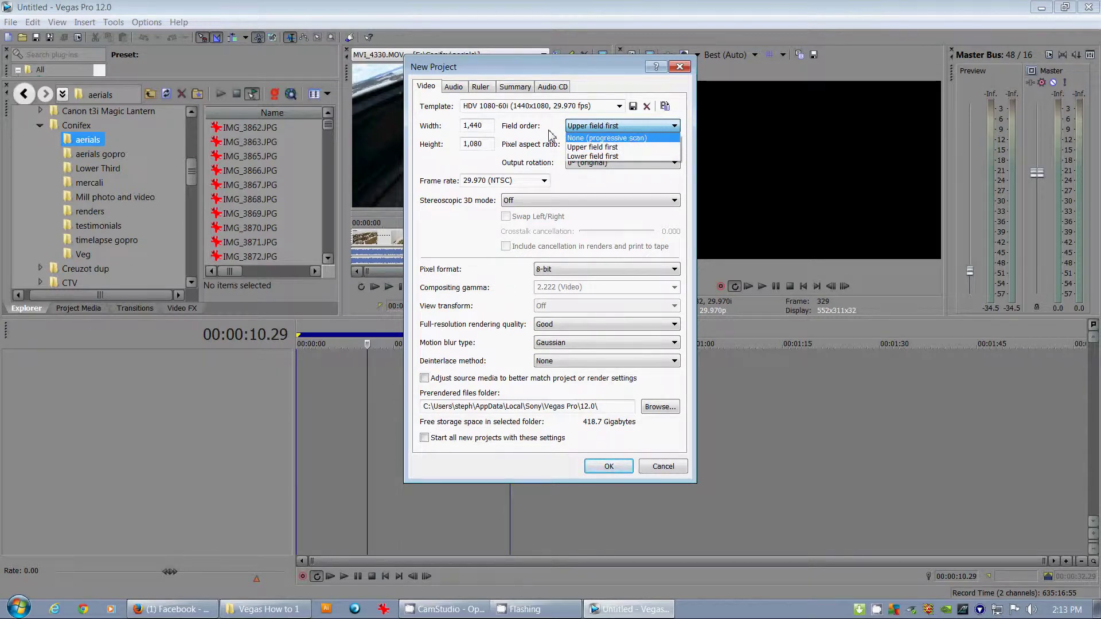
pyautogui.click(629, 129)
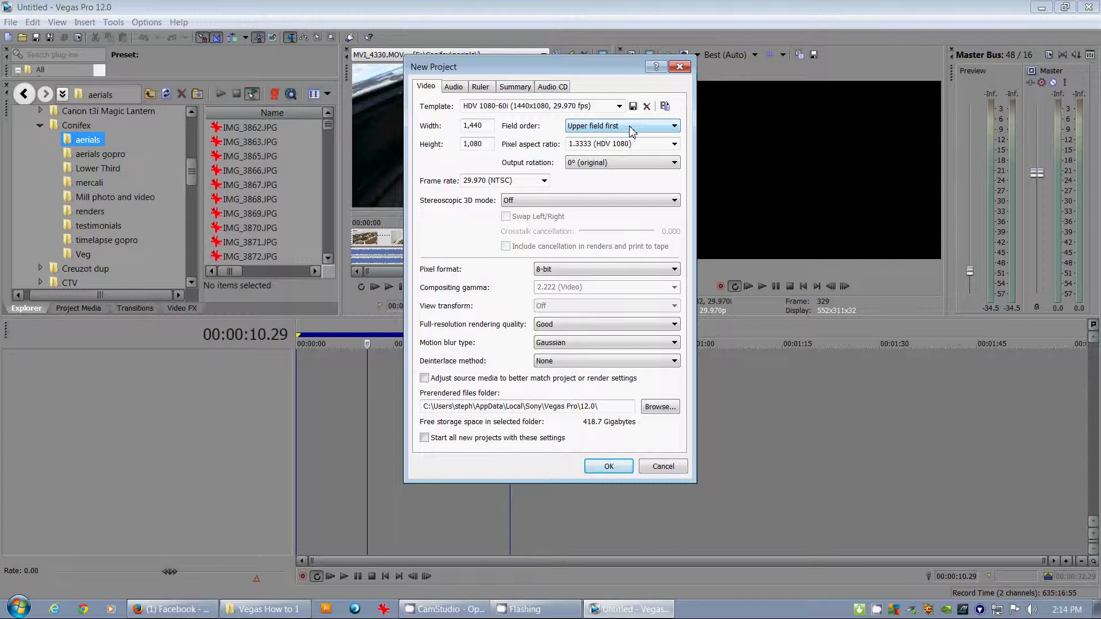
pyautogui.click(630, 129)
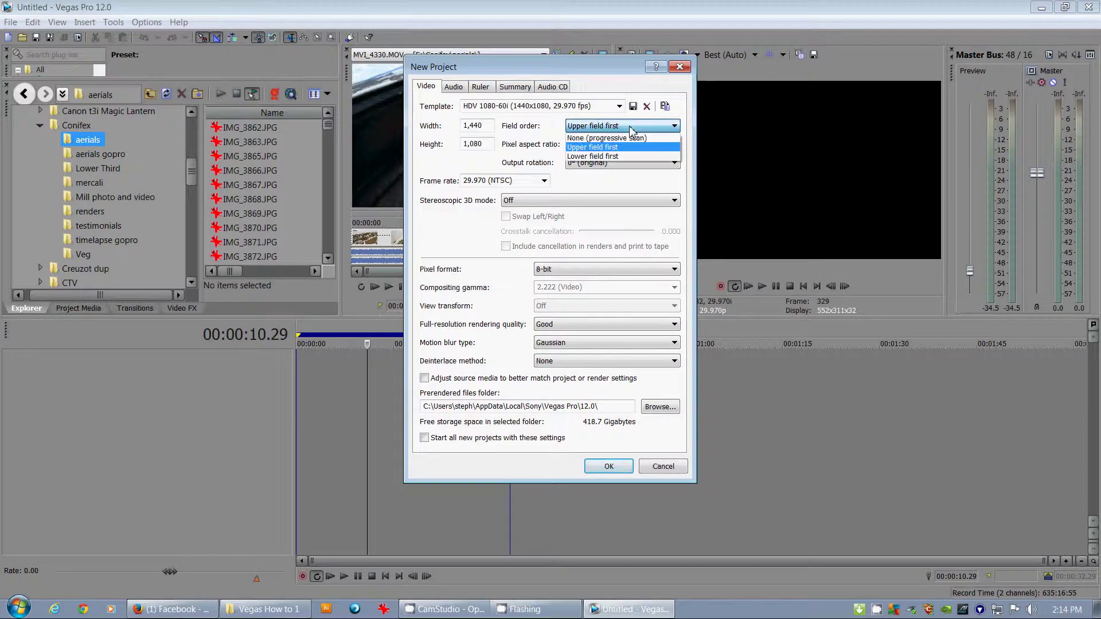
pyautogui.click(555, 127)
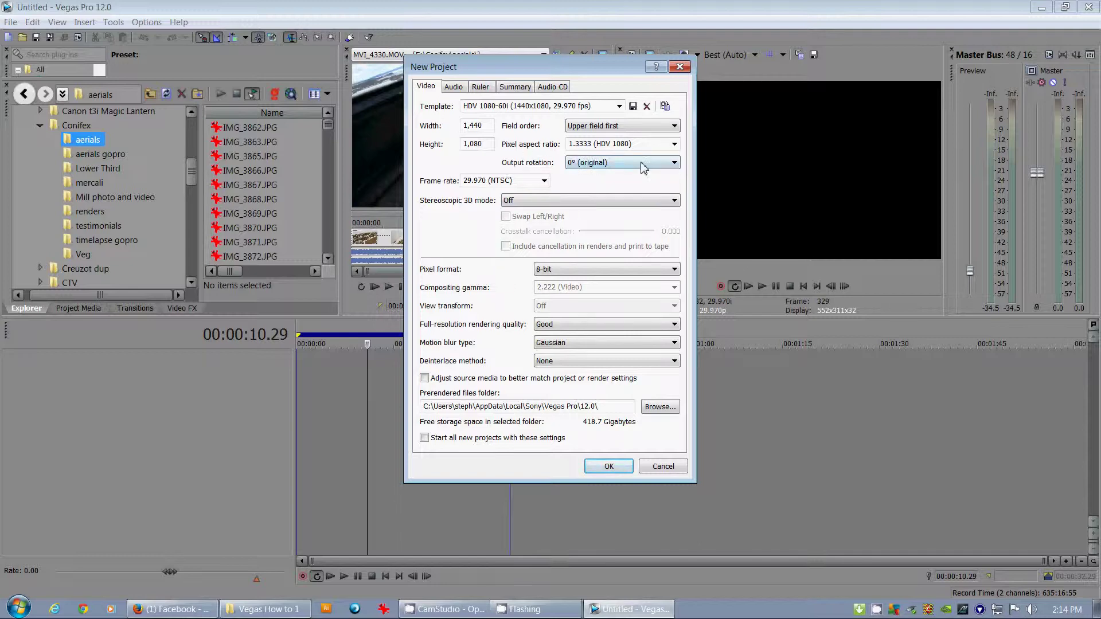
# Step: Choose 0° (original) as the output rotation and review the available frame rates
pyautogui.click(666, 169)
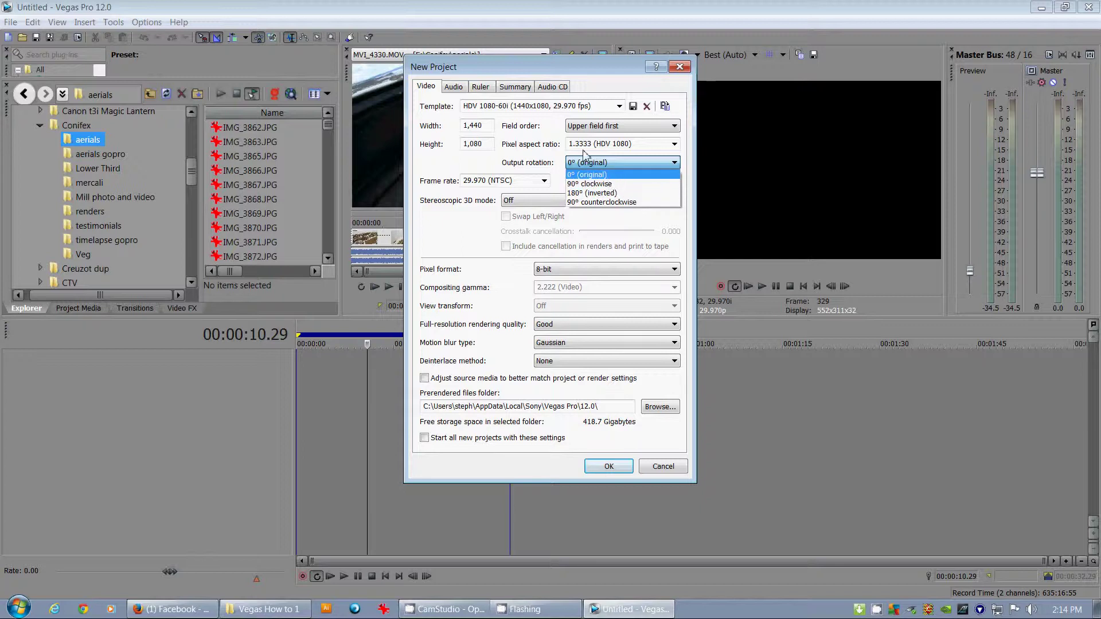
pyautogui.click(590, 175)
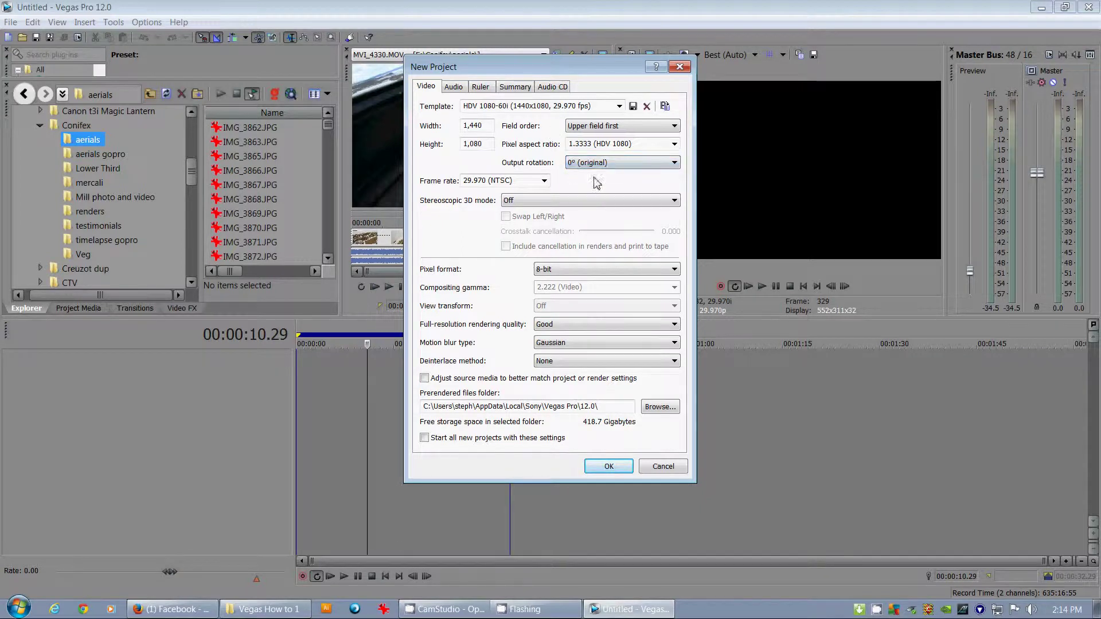
pyautogui.click(544, 181)
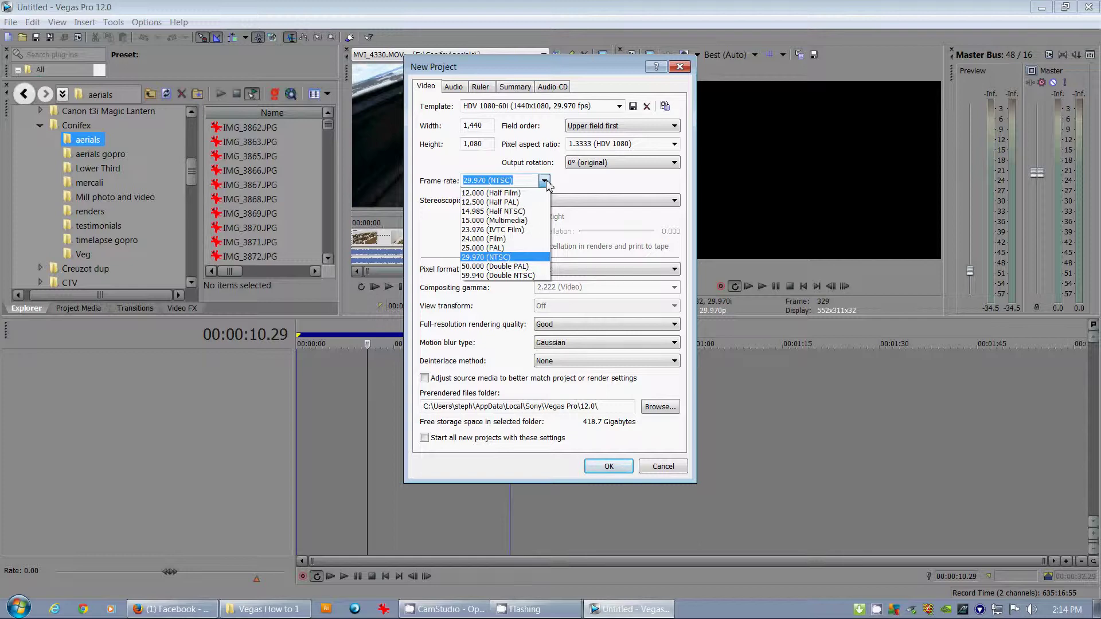
pyautogui.click(544, 180)
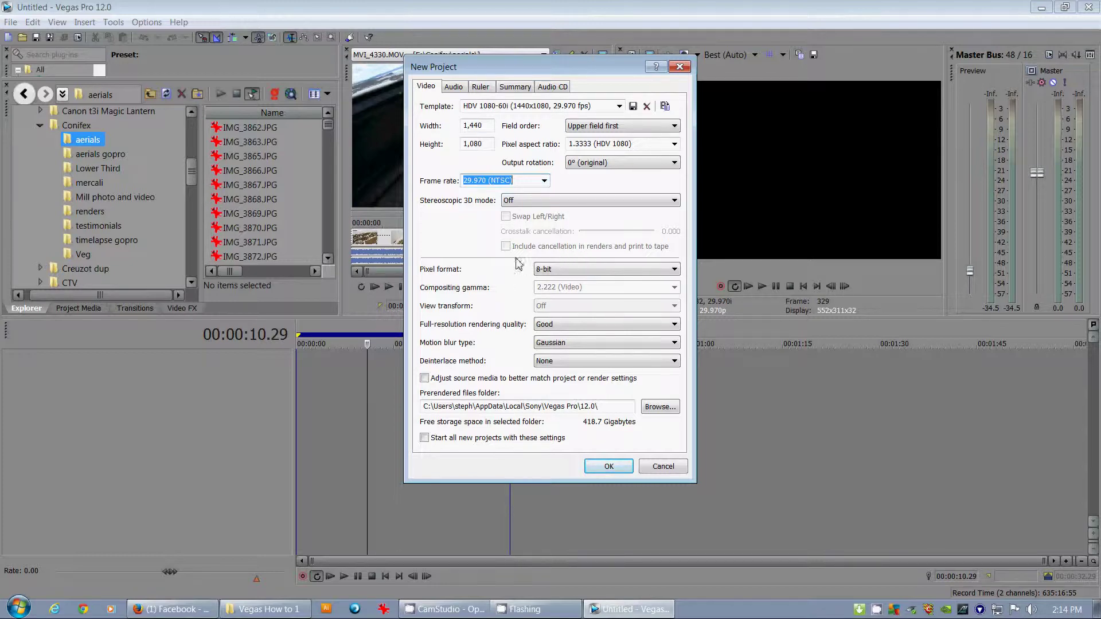
# Step: Choose 8-bit as the pixel format and review the full-resolution rendering quality options, keeping Good
pyautogui.click(654, 275)
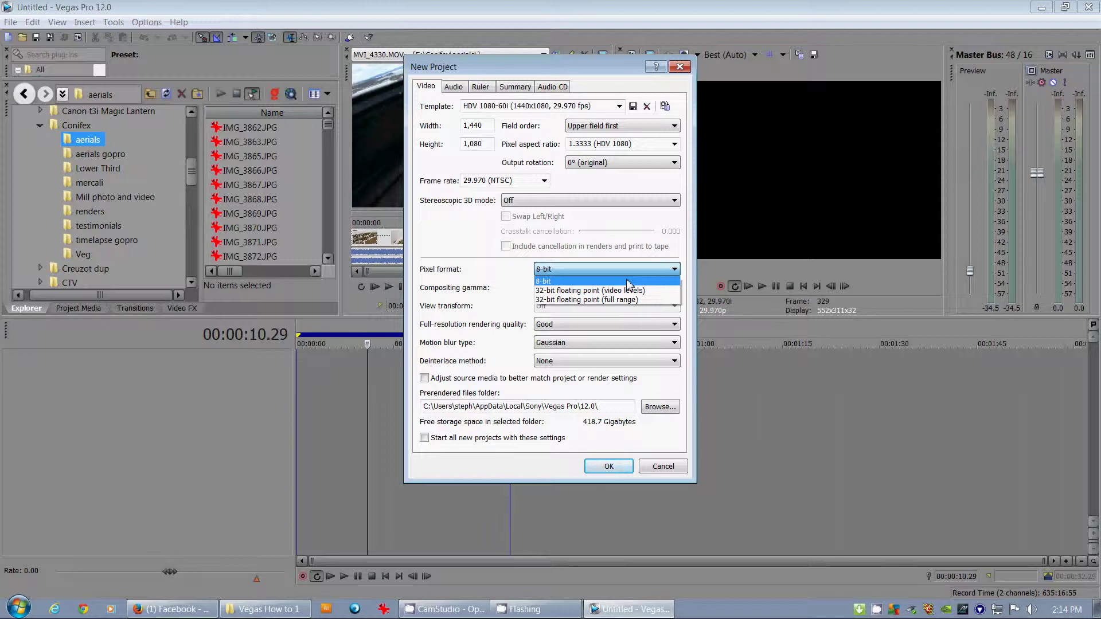
pyautogui.click(628, 283)
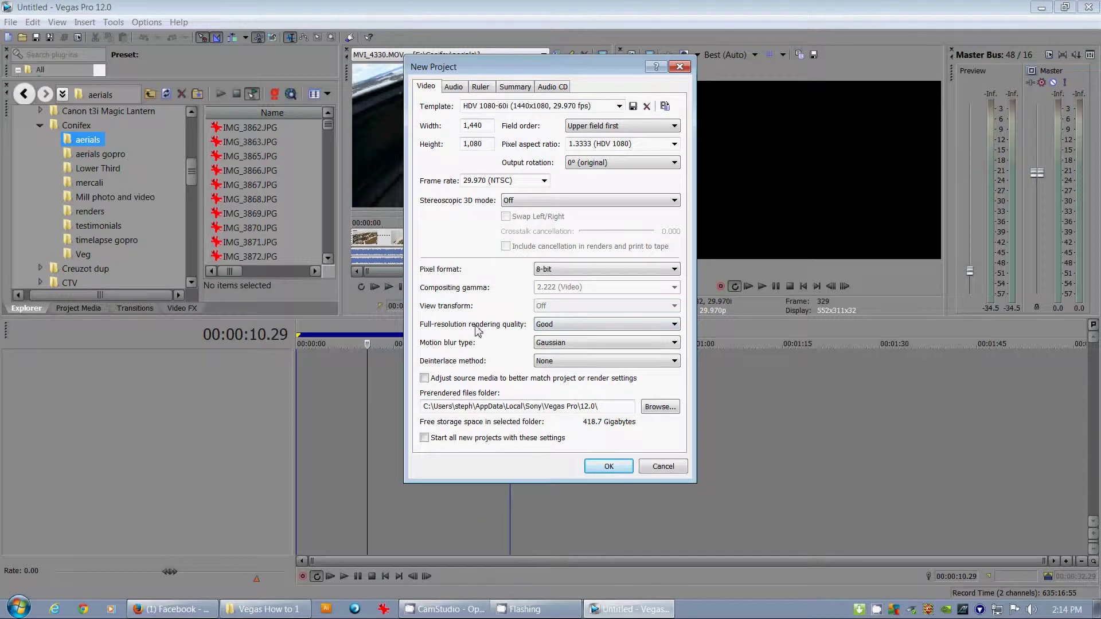
pyautogui.click(587, 326)
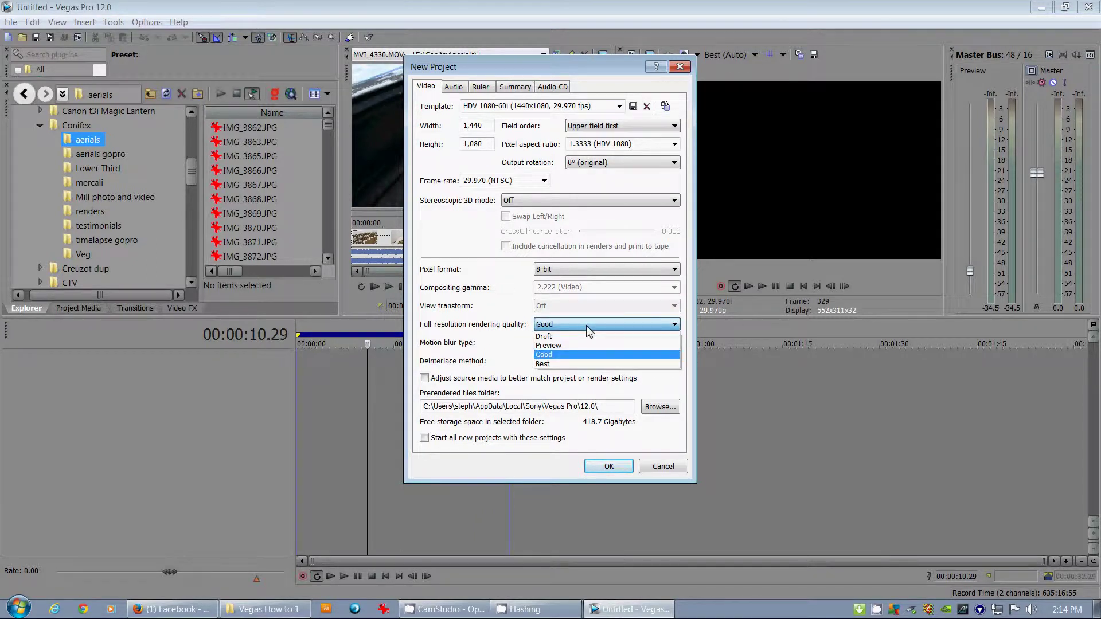
pyautogui.click(588, 330)
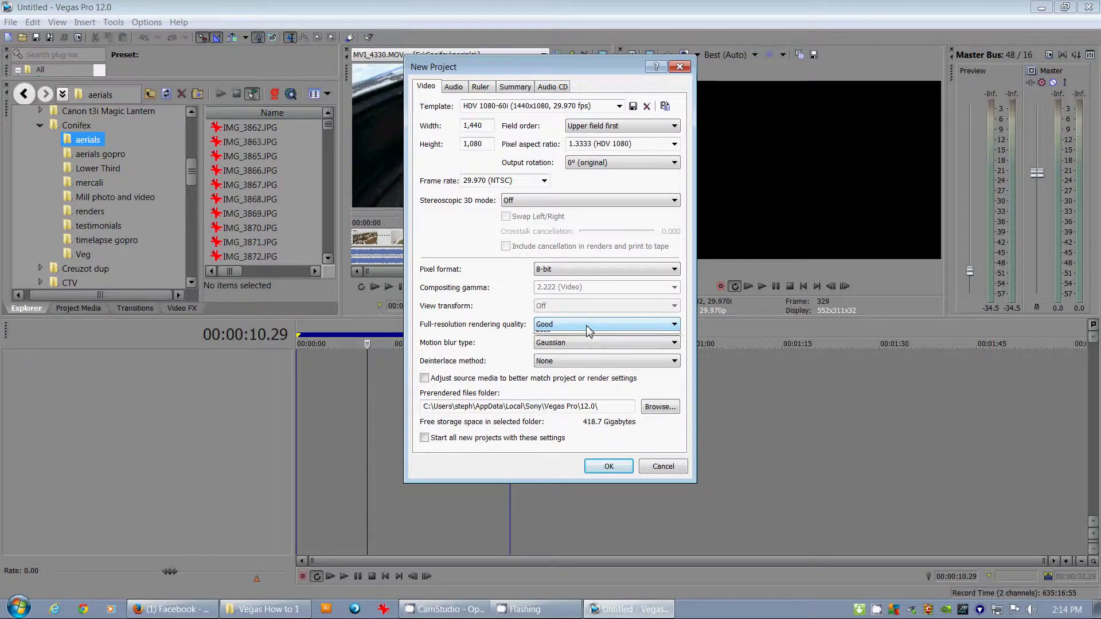
pyautogui.click(588, 329)
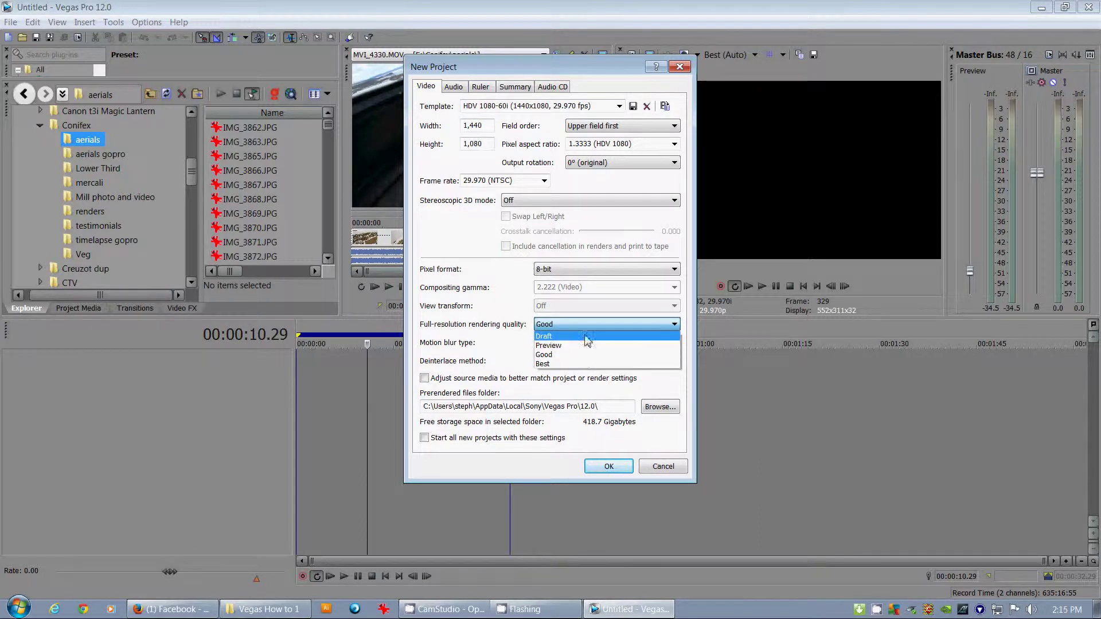
pyautogui.click(519, 324)
pyautogui.click(572, 326)
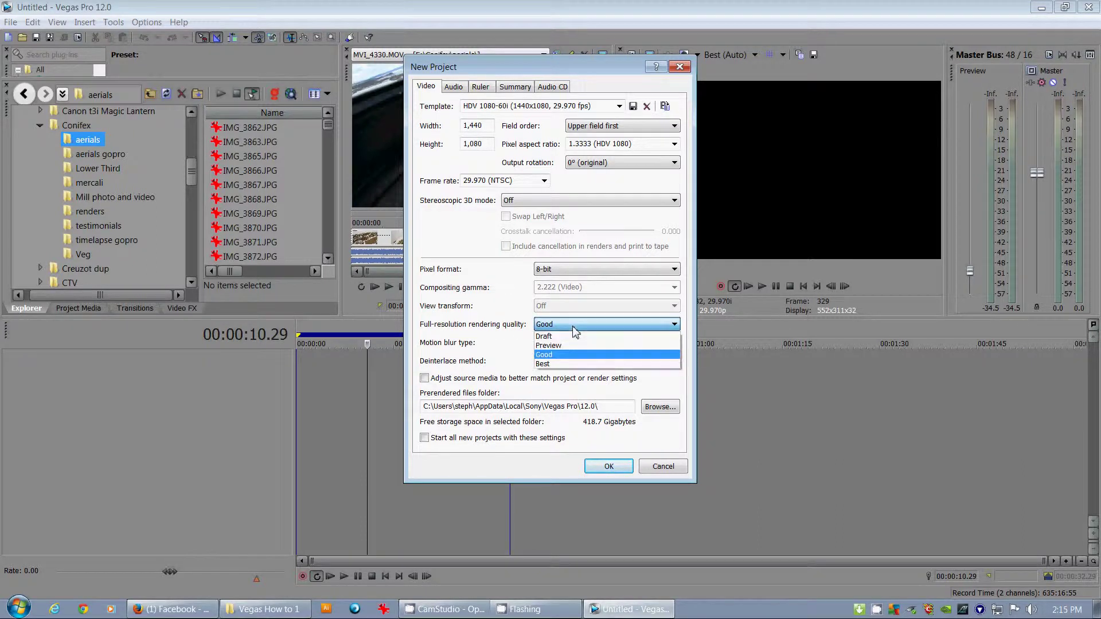
pyautogui.click(575, 331)
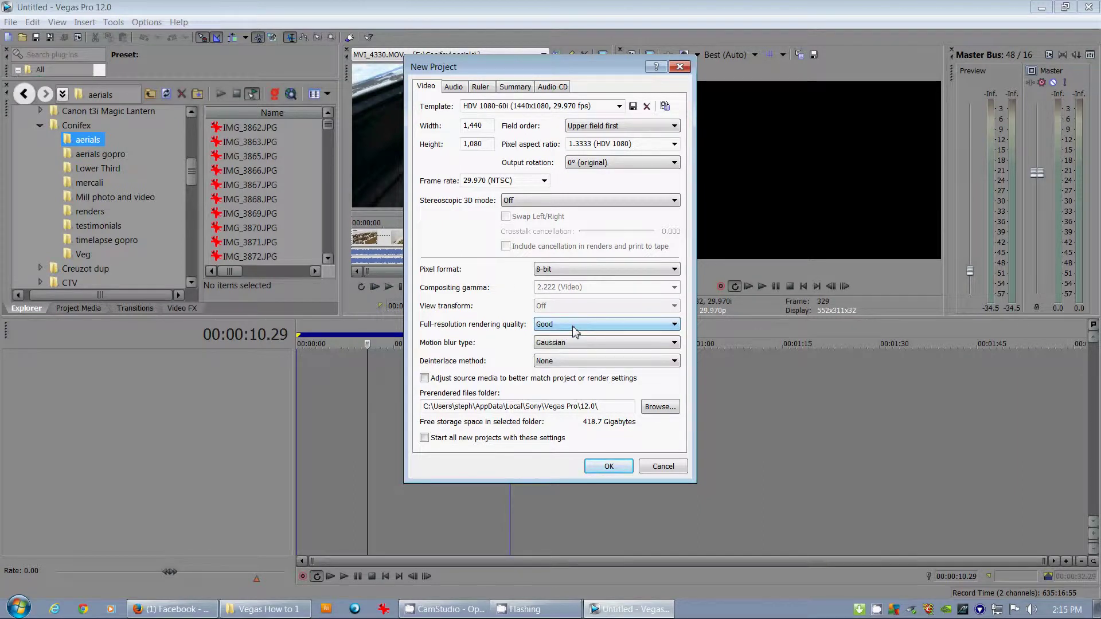
# Step: Examine the available motion blur types and deinterlace methods without choosing different ones
pyautogui.click(596, 347)
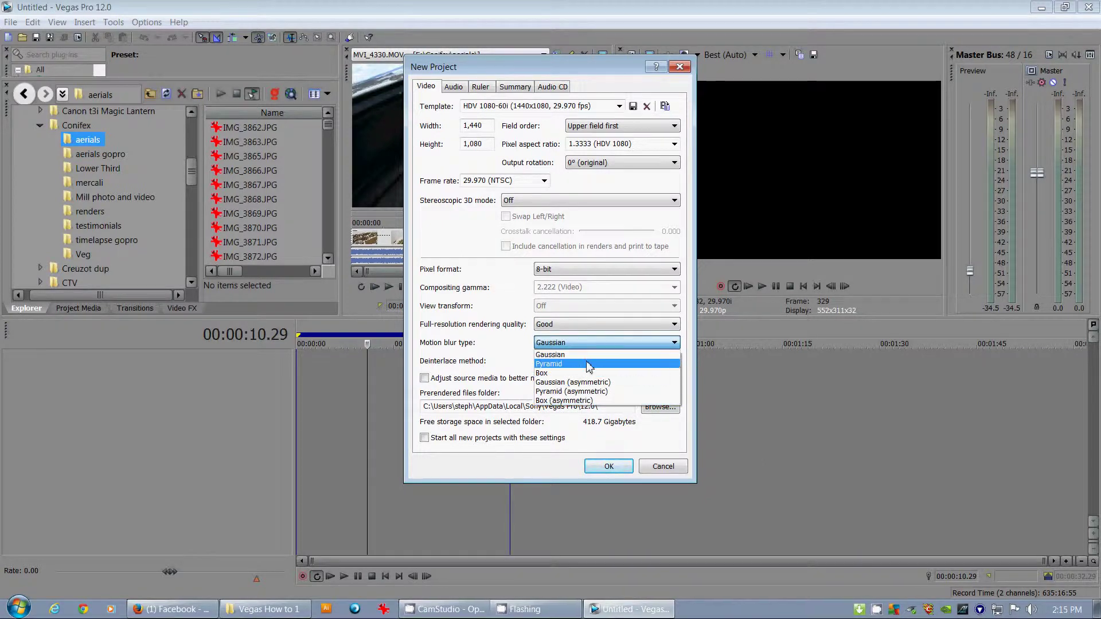
pyautogui.click(590, 341)
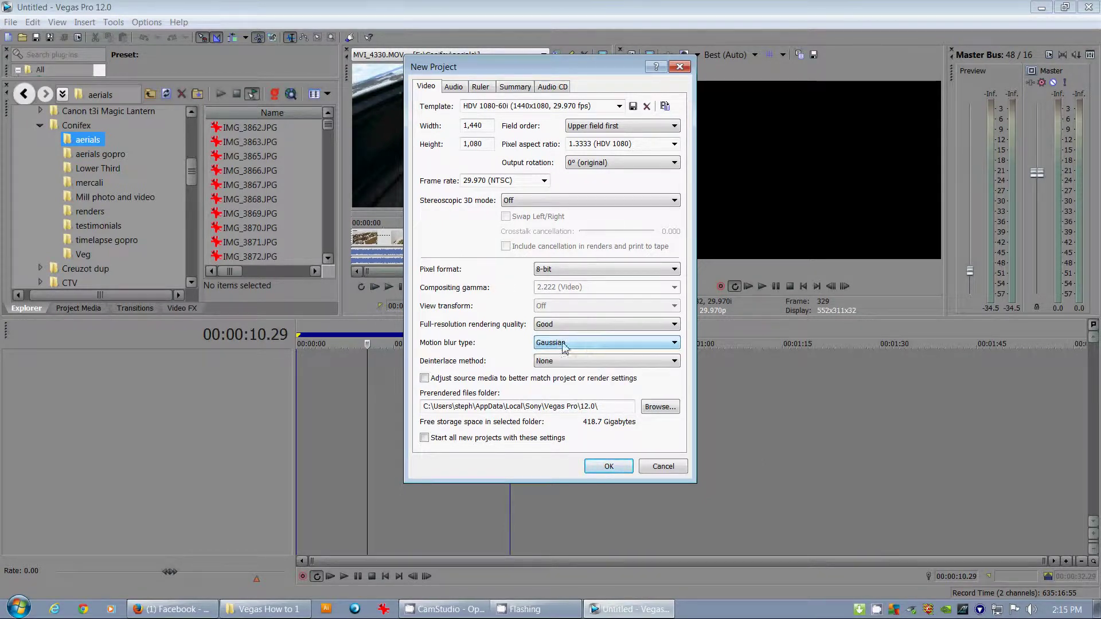
pyautogui.press('Tab')
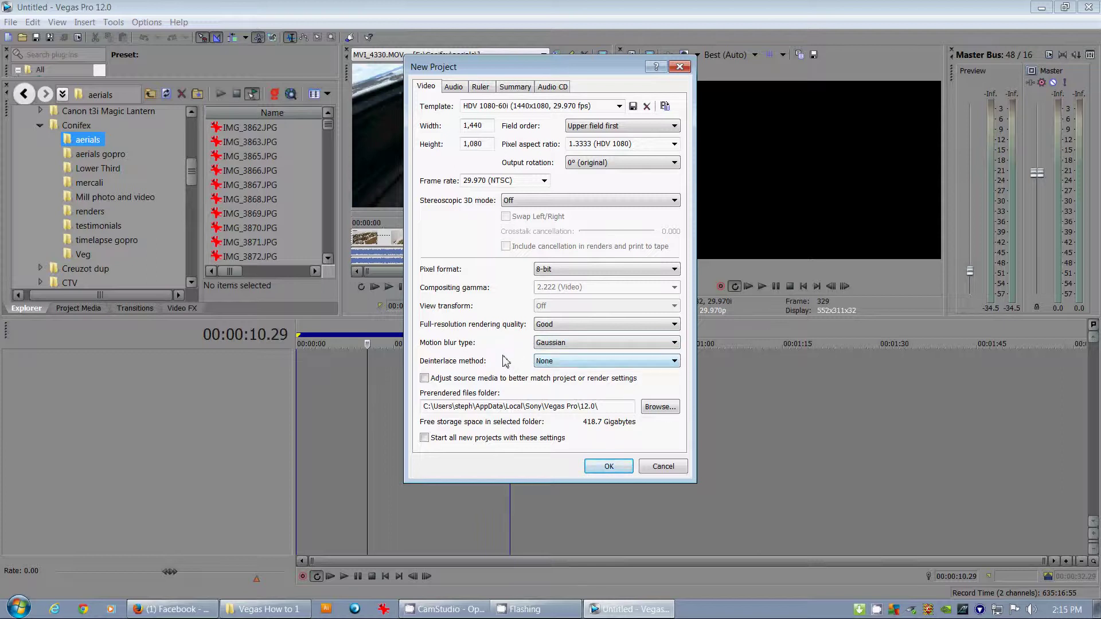
pyautogui.click(599, 362)
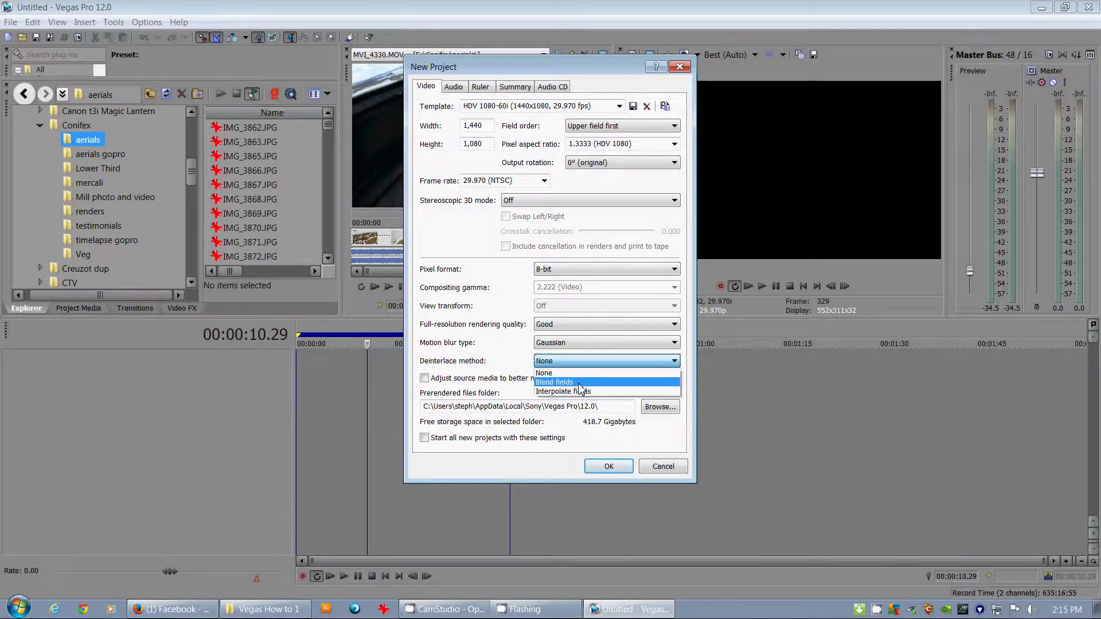
pyautogui.click(520, 352)
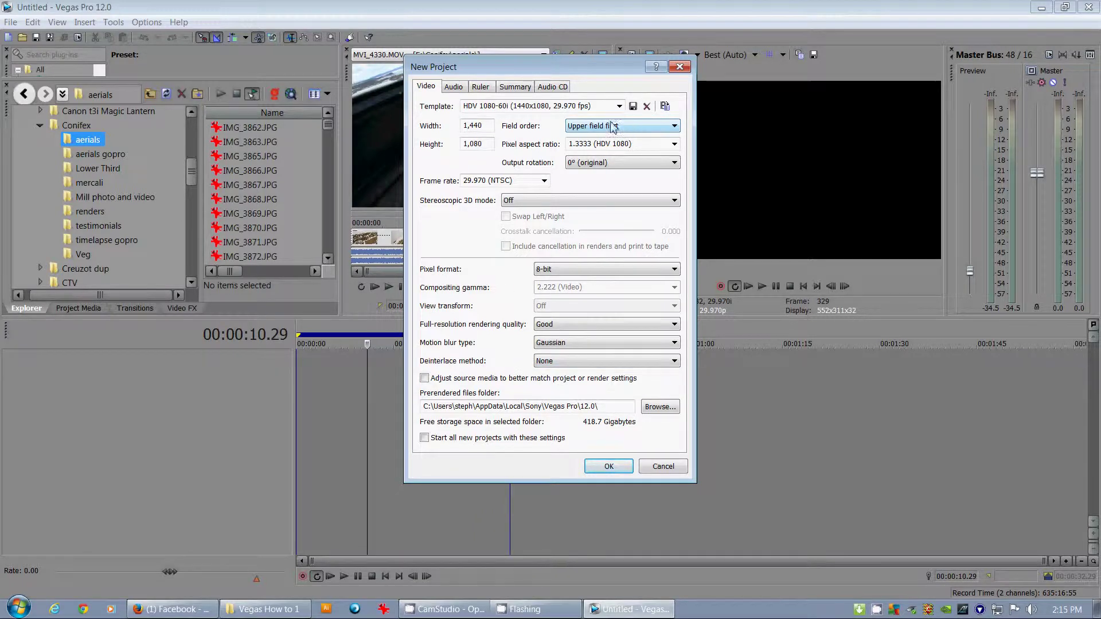
pyautogui.click(597, 363)
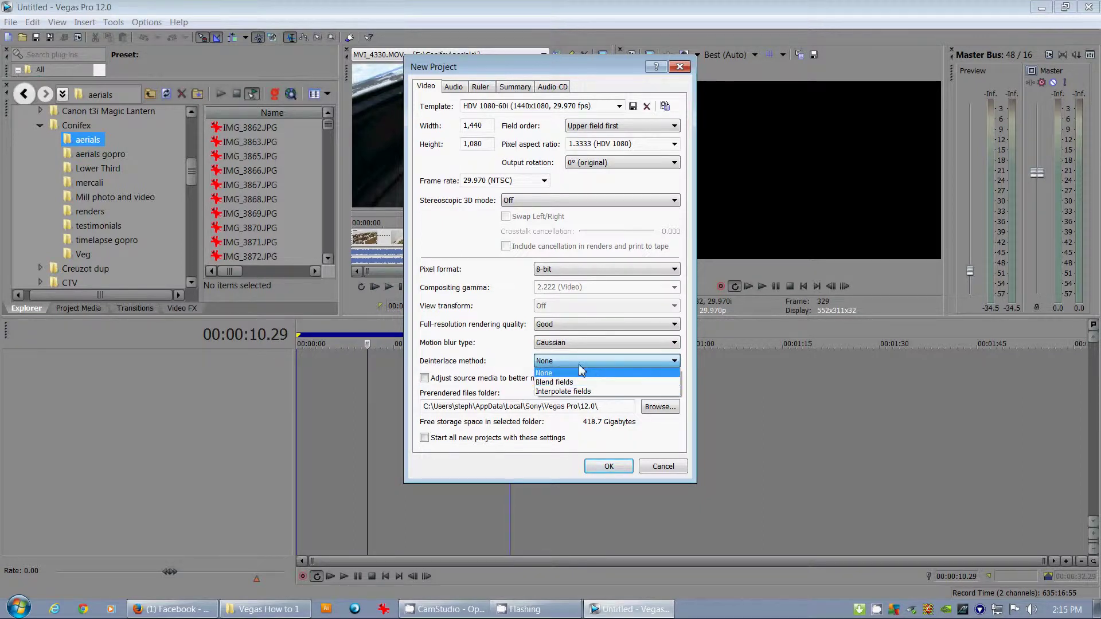
pyautogui.click(521, 363)
# Step: Set the deinterlace method to Blend fields after comparing it with Interpolate fields
pyautogui.click(561, 362)
pyautogui.click(588, 387)
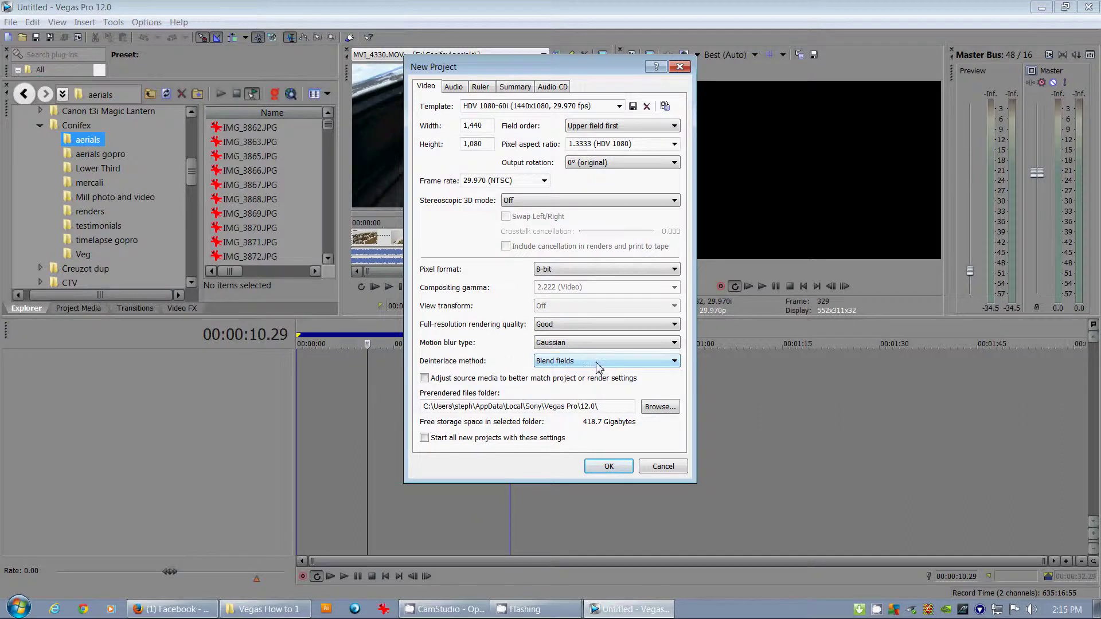
pyautogui.click(587, 364)
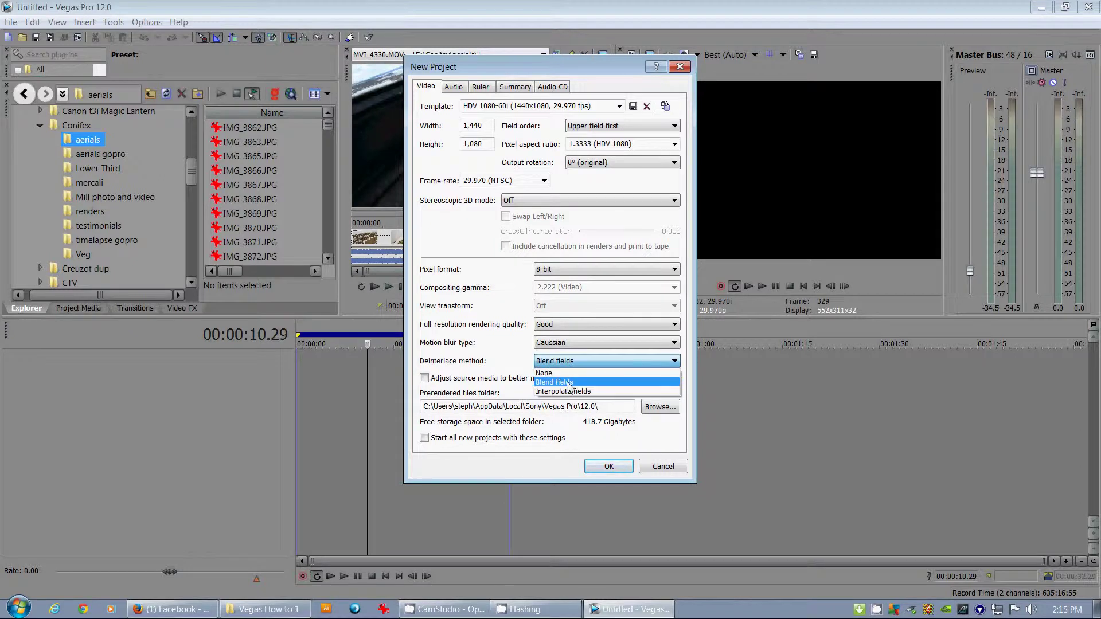
pyautogui.click(600, 362)
pyautogui.click(599, 363)
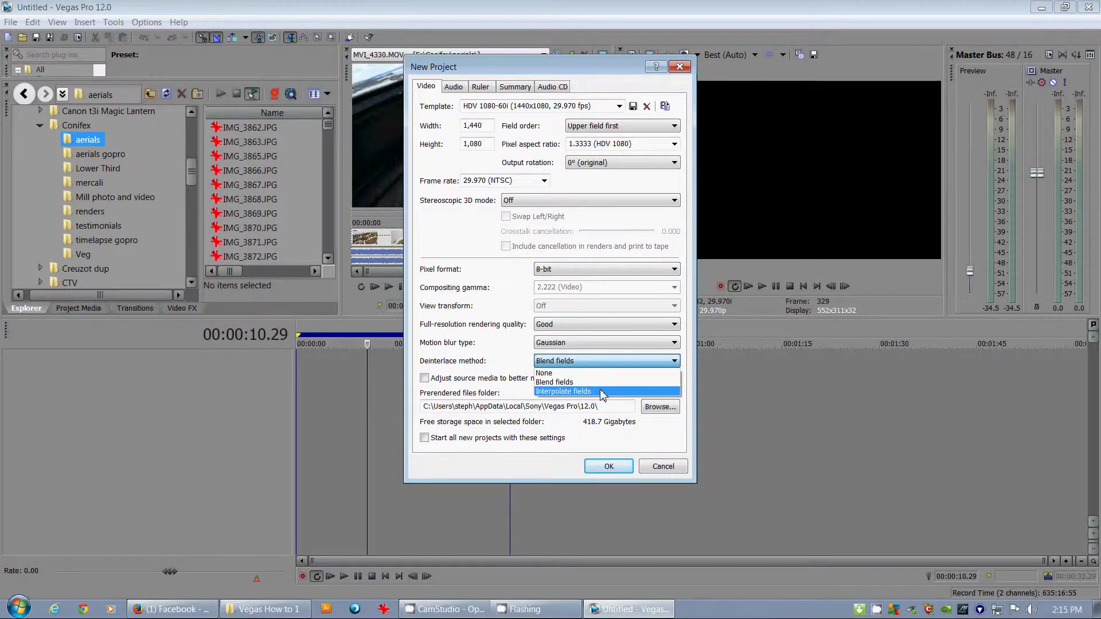
pyautogui.click(548, 382)
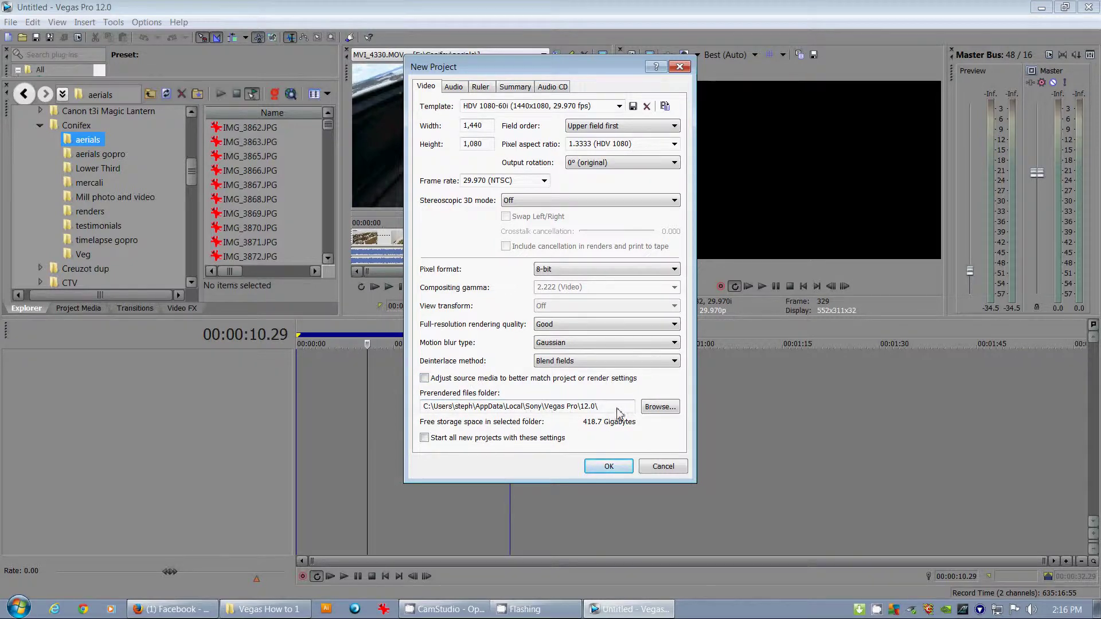
# Step: Examine the path of the prerendered files folder without changing it
pyautogui.moveTo(601, 407); pyautogui.dragTo(413, 406)
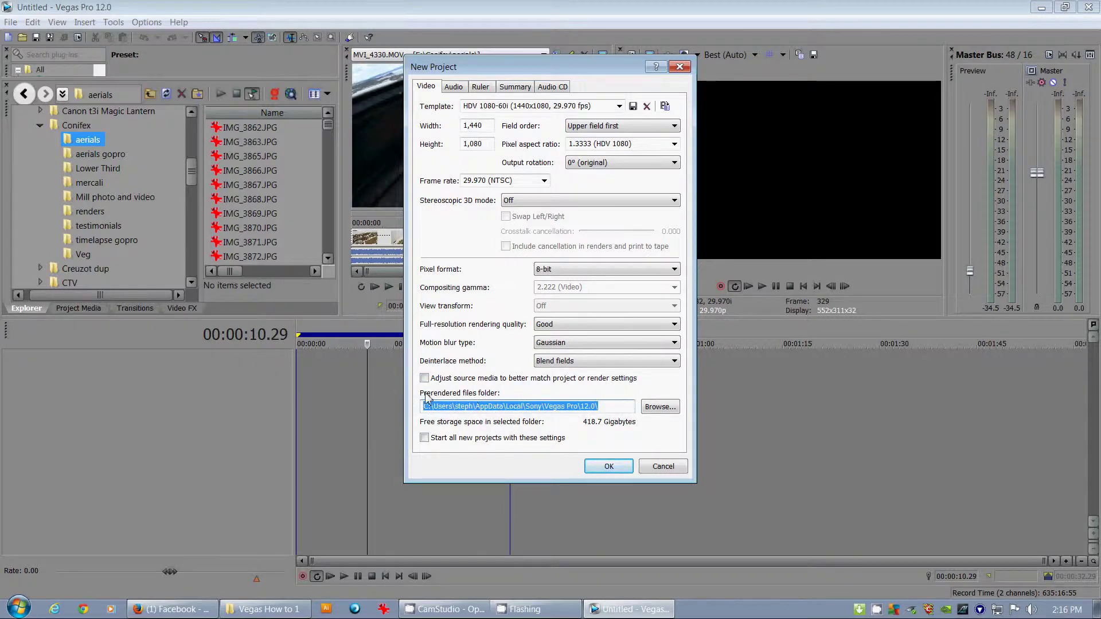
pyautogui.click(609, 406)
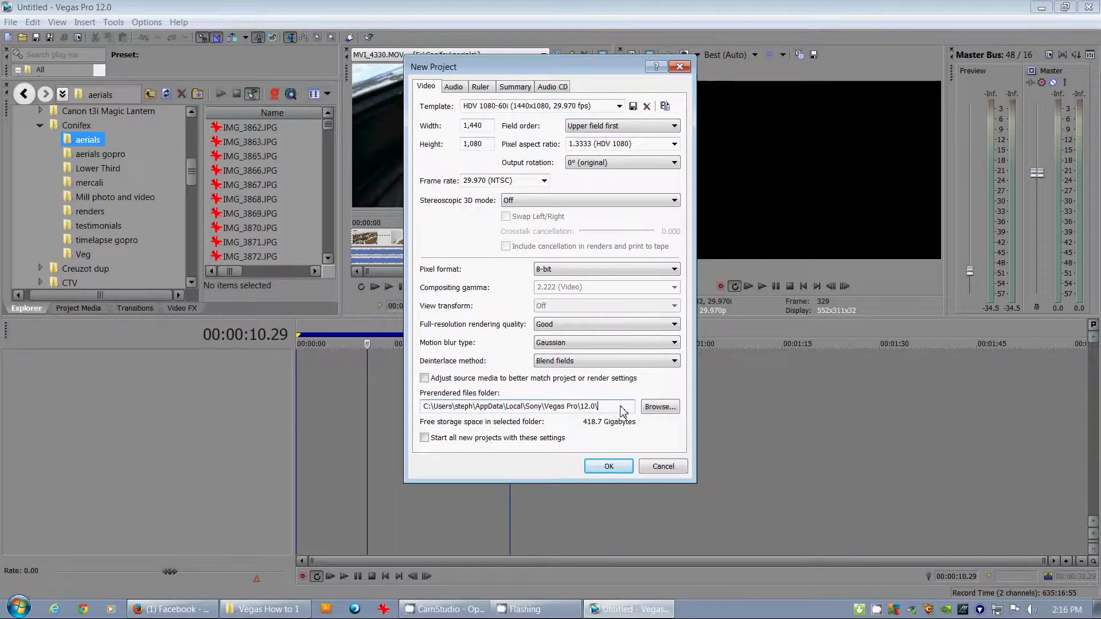
pyautogui.moveTo(611, 407); pyautogui.dragTo(417, 404)
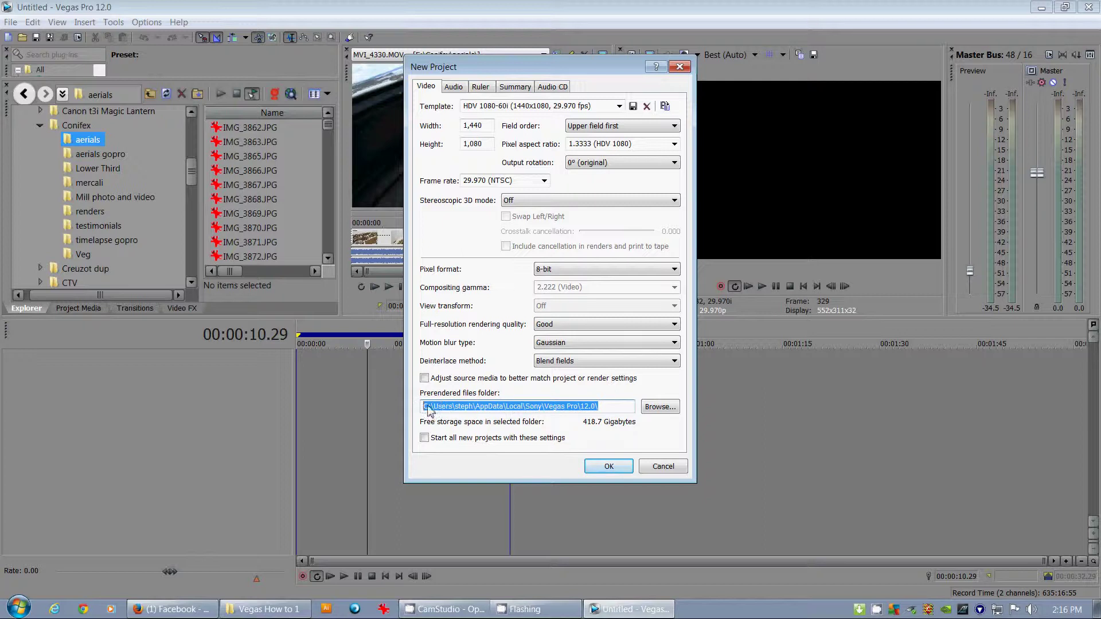
pyautogui.click(478, 407)
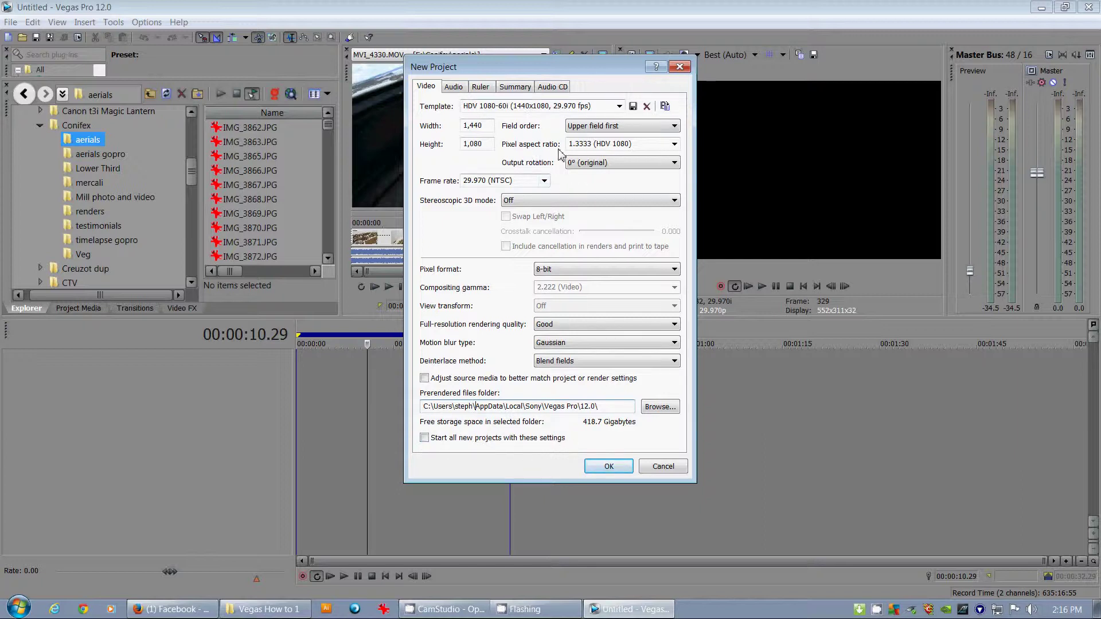
# Step: Examine the project's audio settings, comparing the Stereo and 5.1 Surround master bus modes and checking the recorded files folder
pyautogui.click(453, 87)
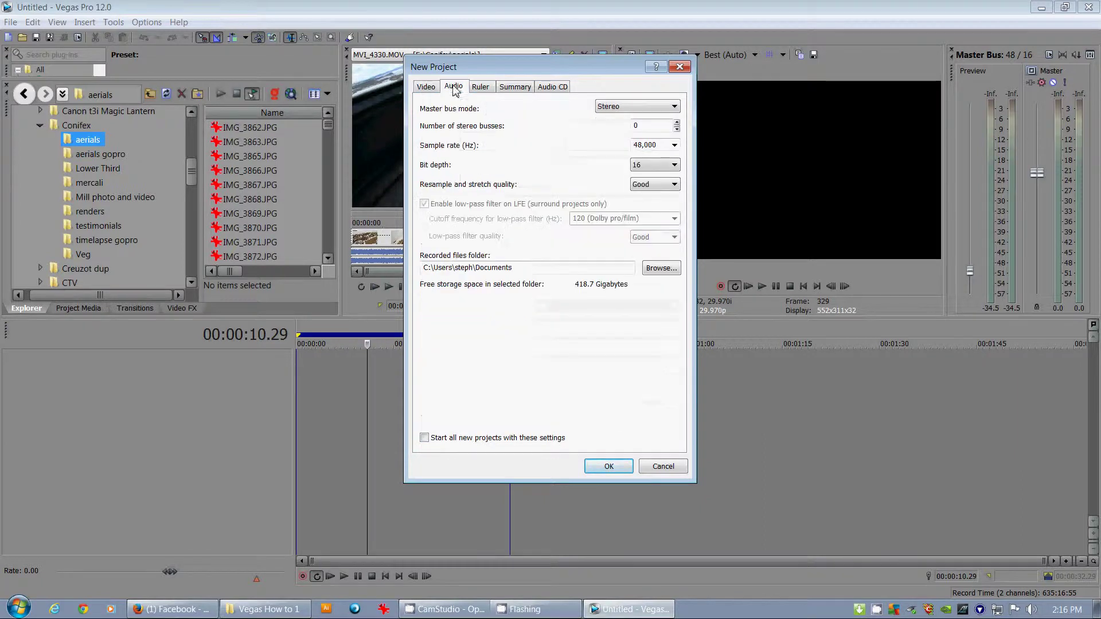
pyautogui.click(663, 110)
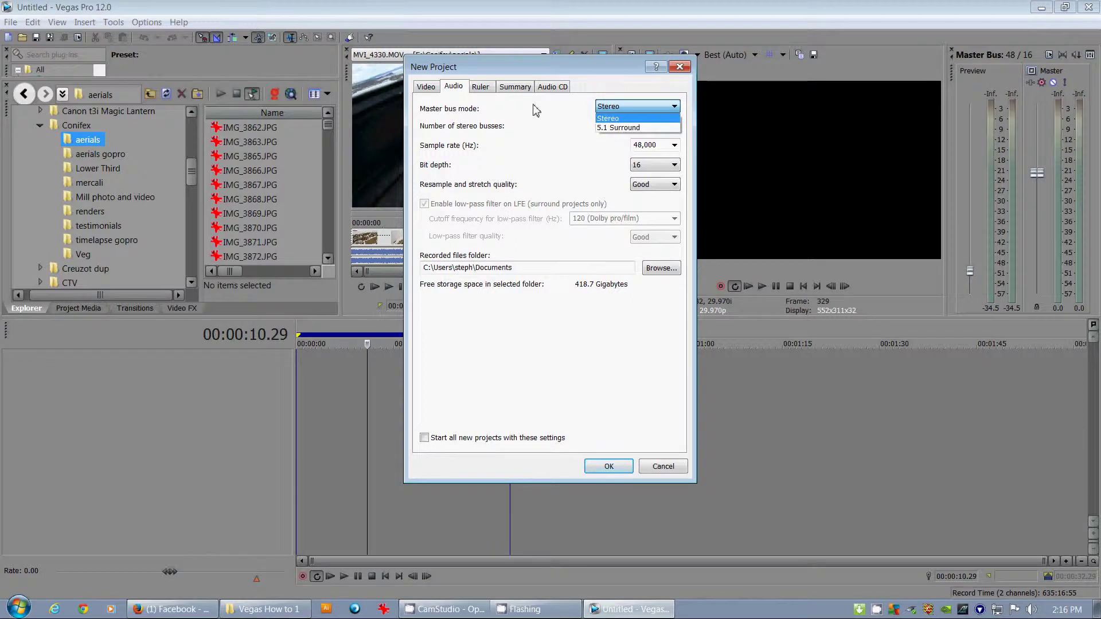
pyautogui.click(558, 108)
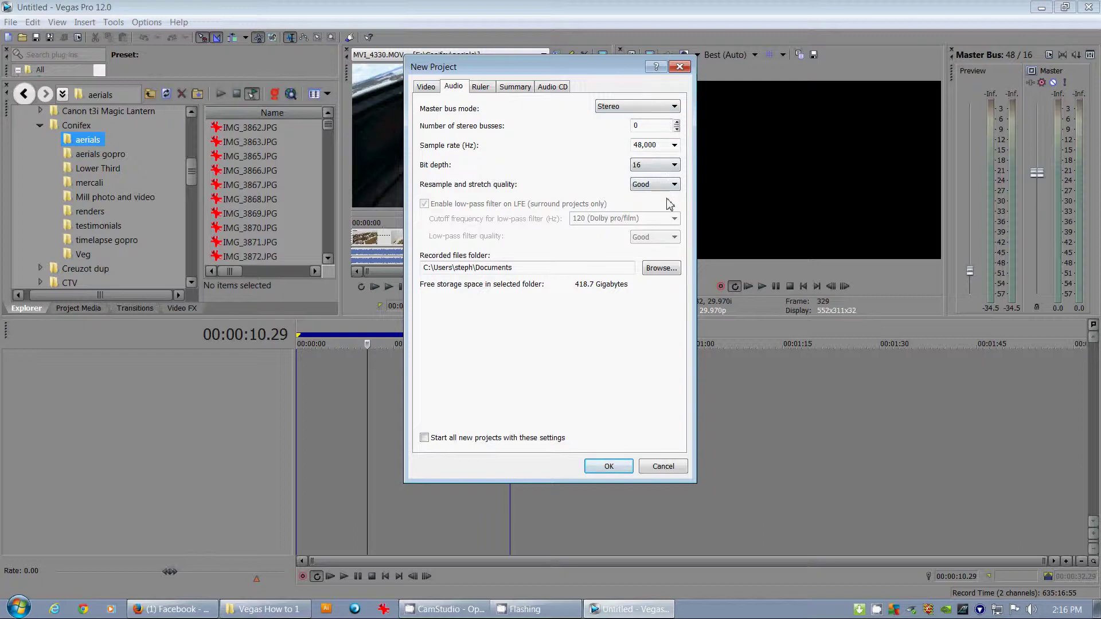
pyautogui.click(673, 108)
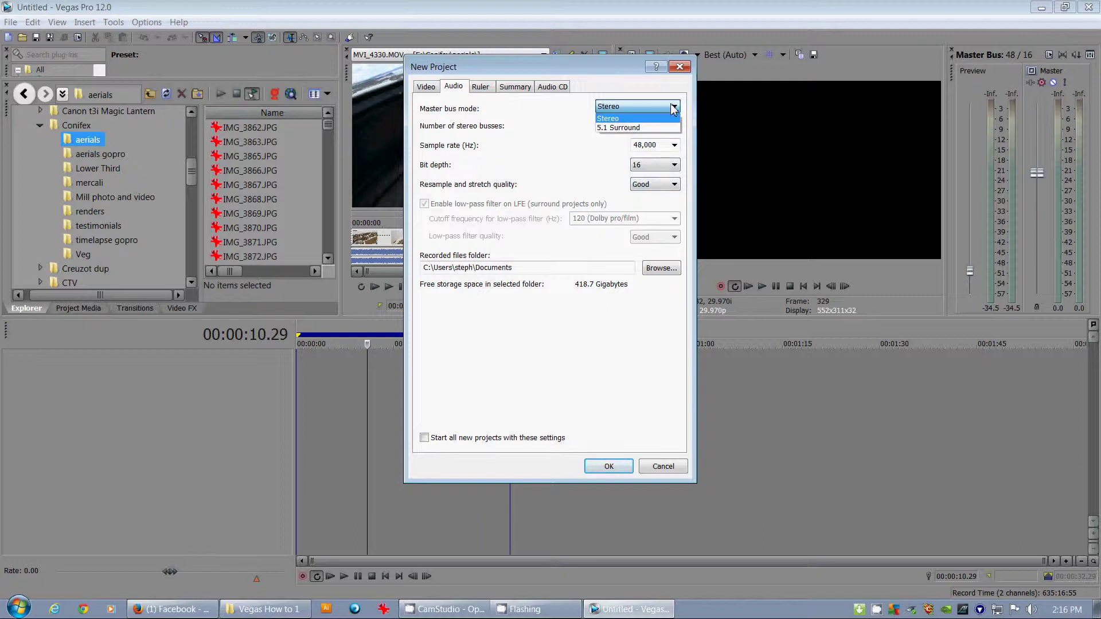
pyautogui.click(674, 109)
pyautogui.click(674, 108)
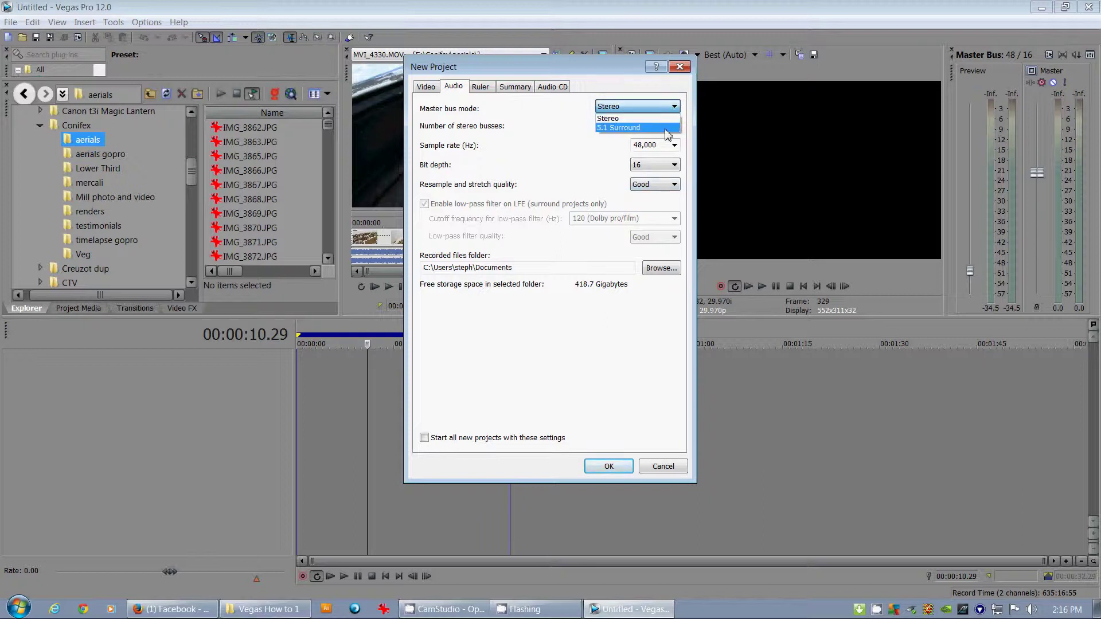
pyautogui.click(674, 109)
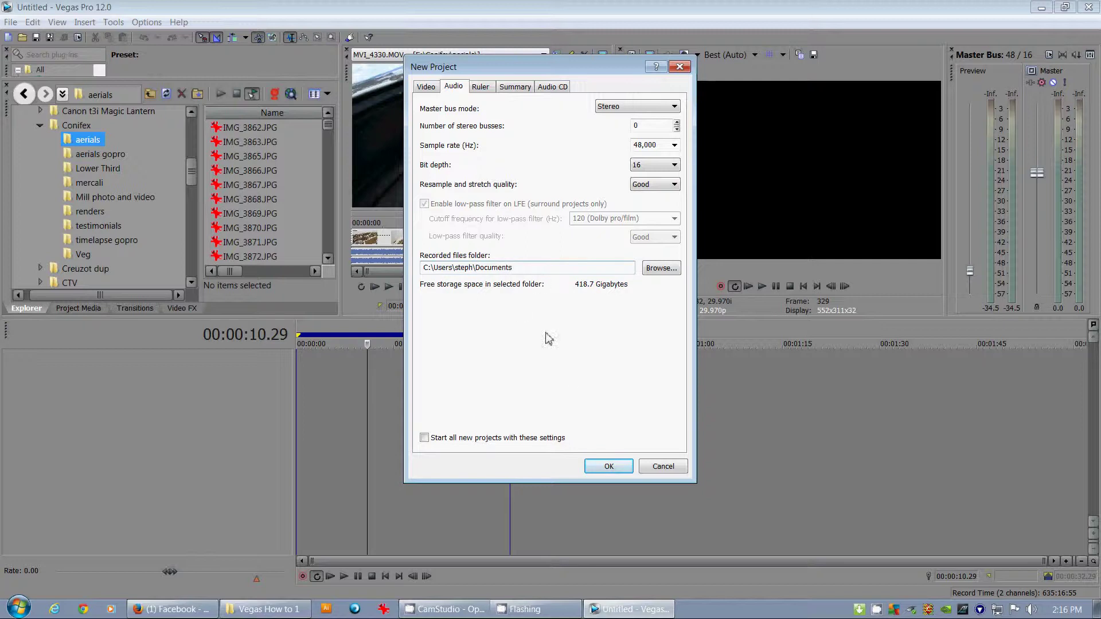
pyautogui.click(583, 264)
# Step: Examine the ruler time format options, then the project's summary and audio CD settings
pyautogui.click(494, 90)
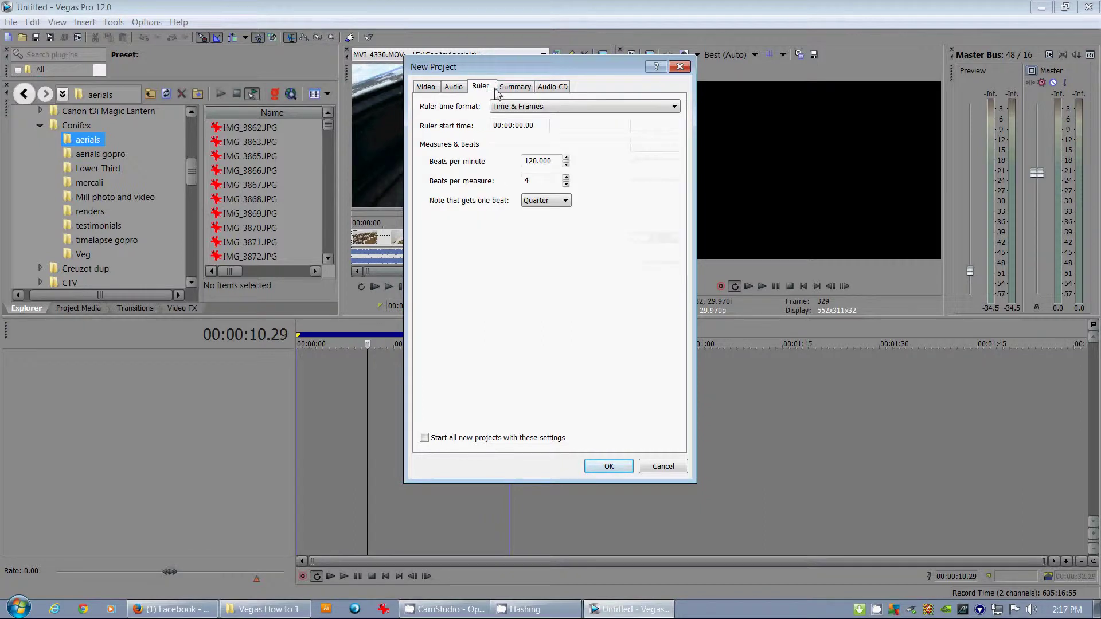
pyautogui.click(588, 107)
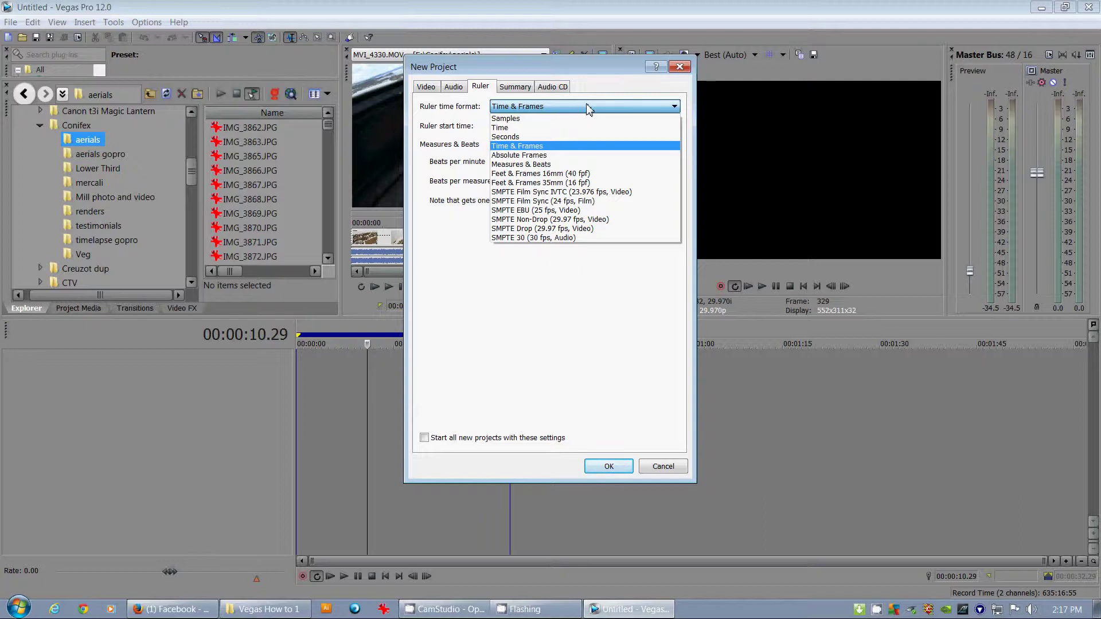
pyautogui.click(589, 108)
pyautogui.click(523, 88)
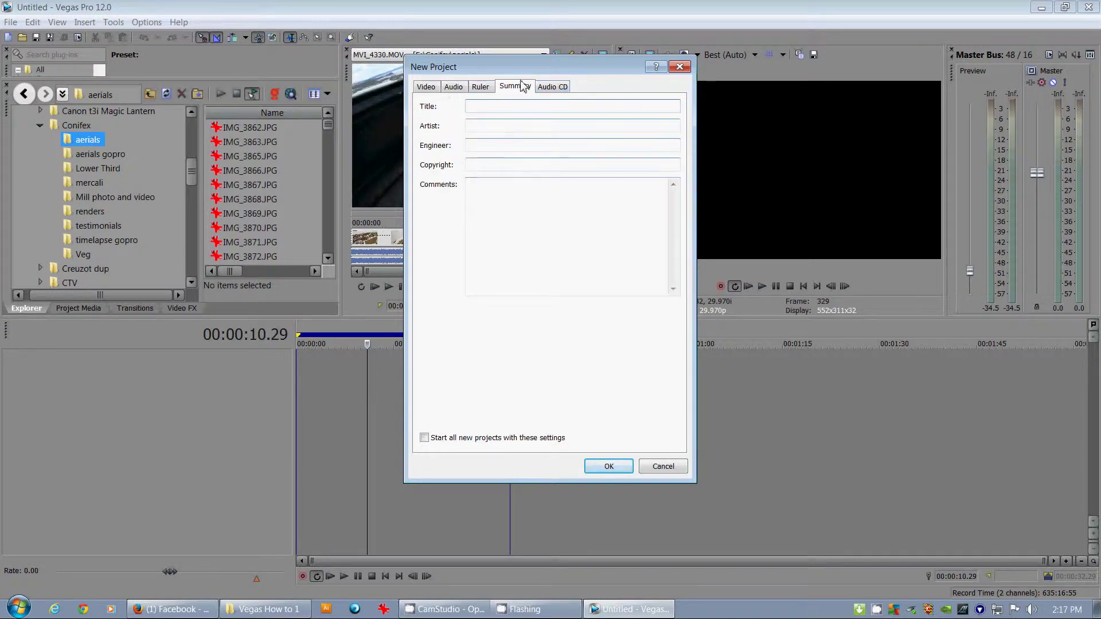
pyautogui.click(562, 88)
# Step: Choose the HDV 720-30p (1280x720, 29.970 fps) video template and create the new project
pyautogui.click(451, 90)
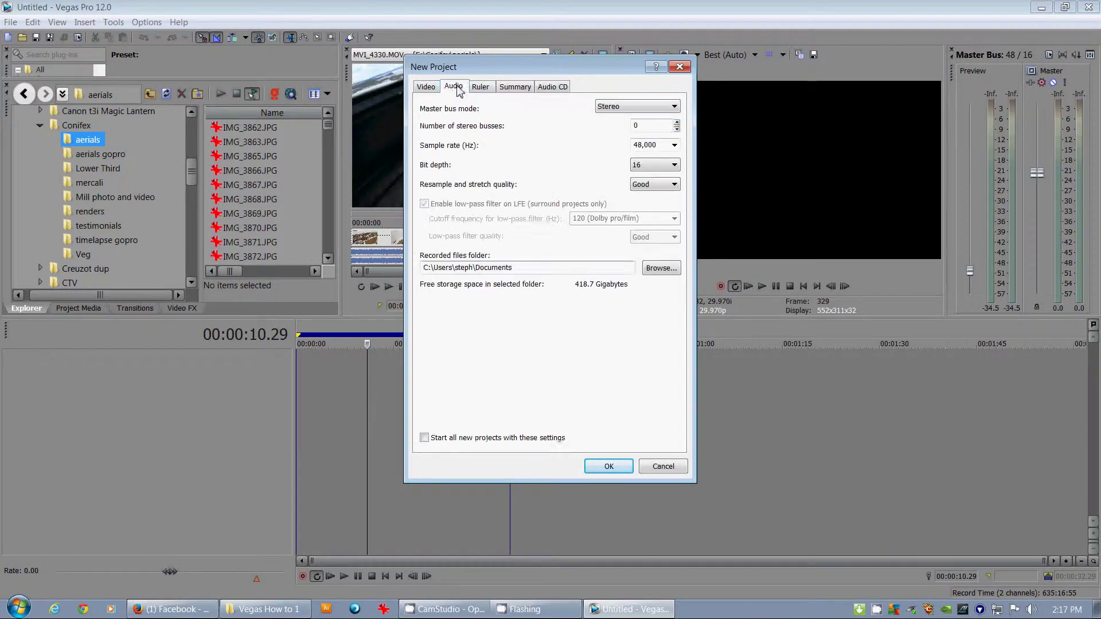
pyautogui.click(430, 92)
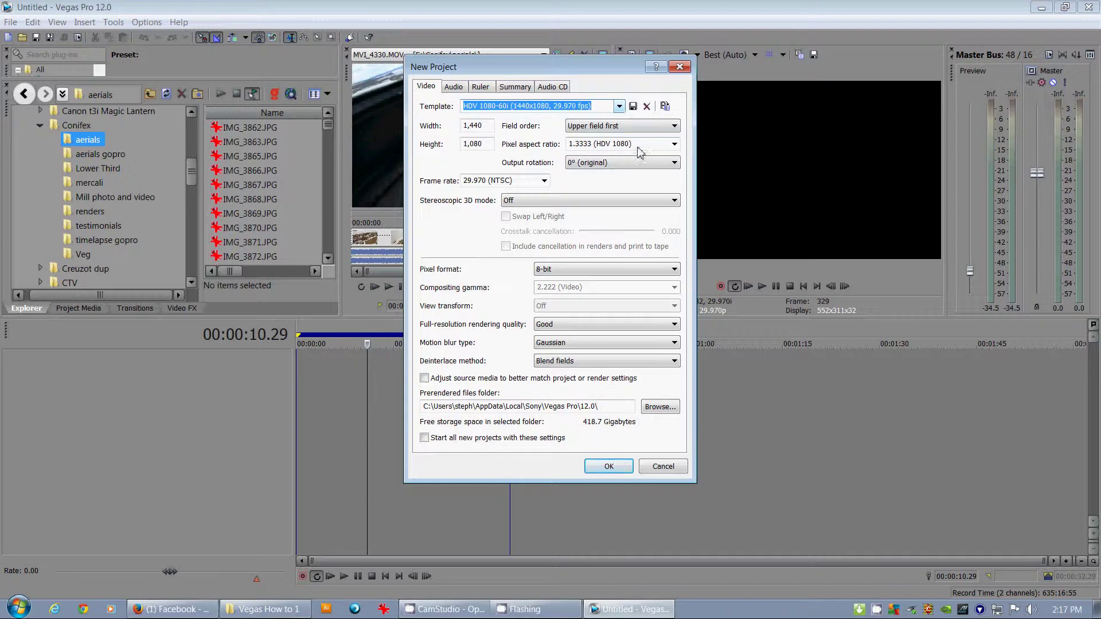
pyautogui.click(619, 106)
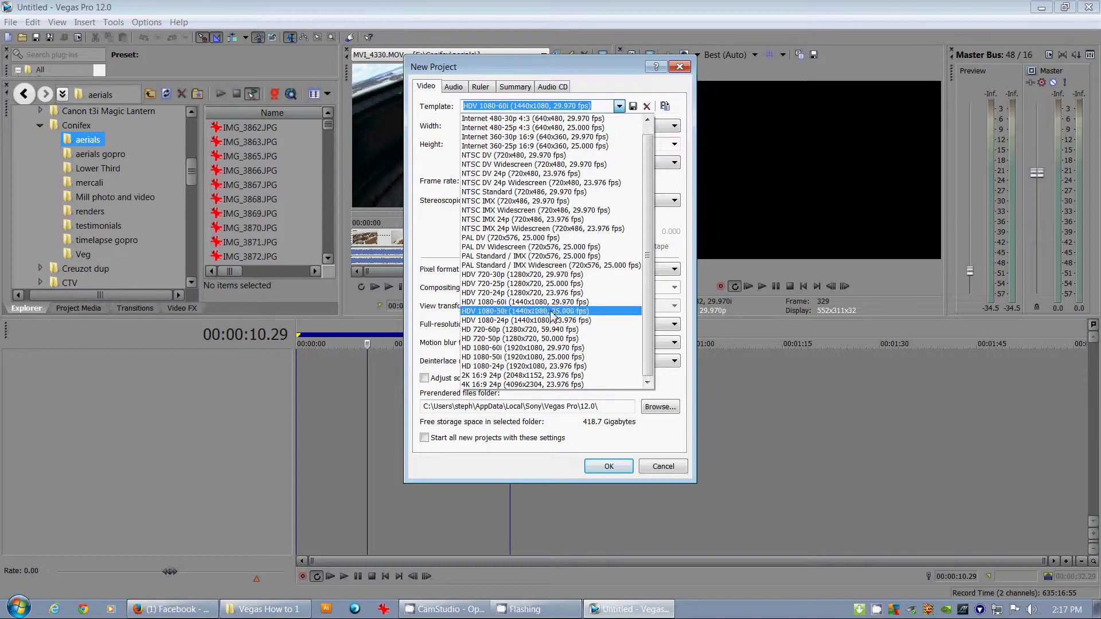
pyautogui.click(541, 275)
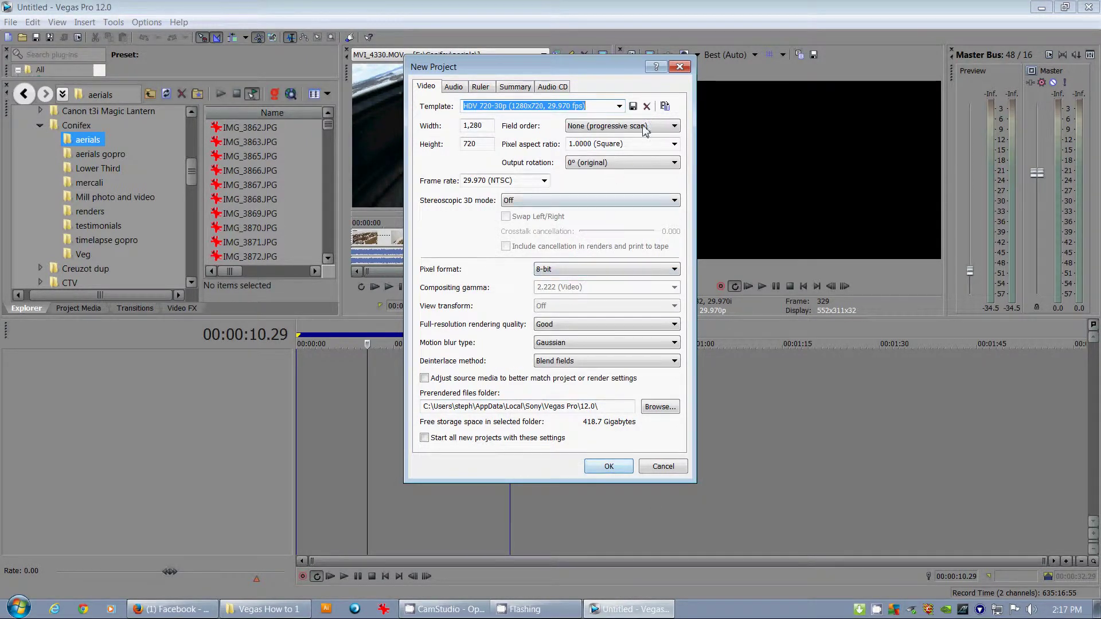
pyautogui.click(620, 107)
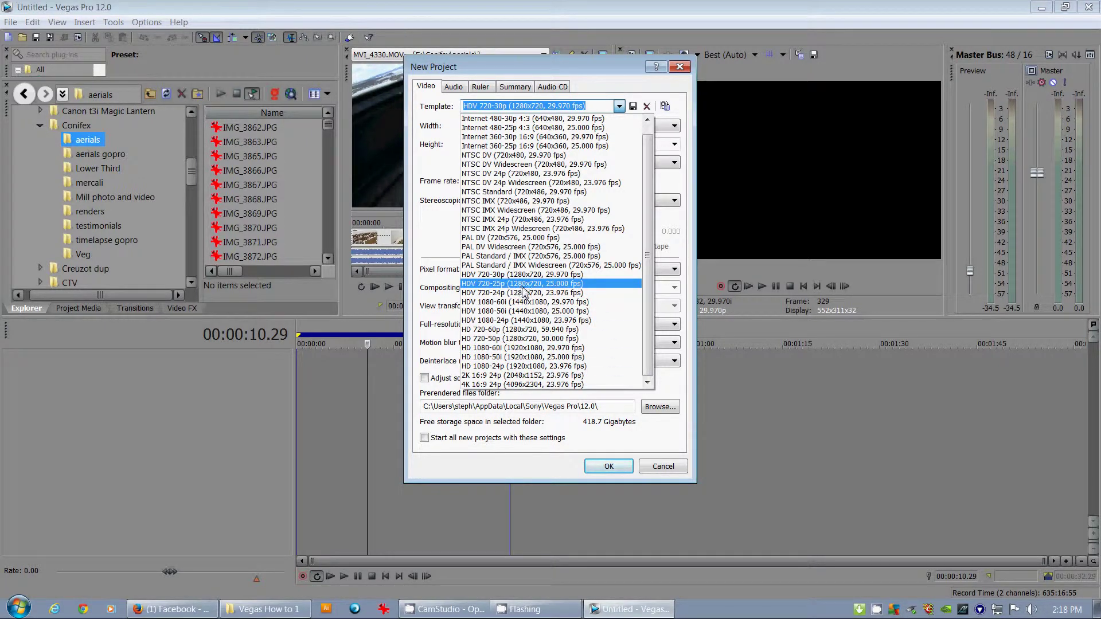
pyautogui.click(520, 276)
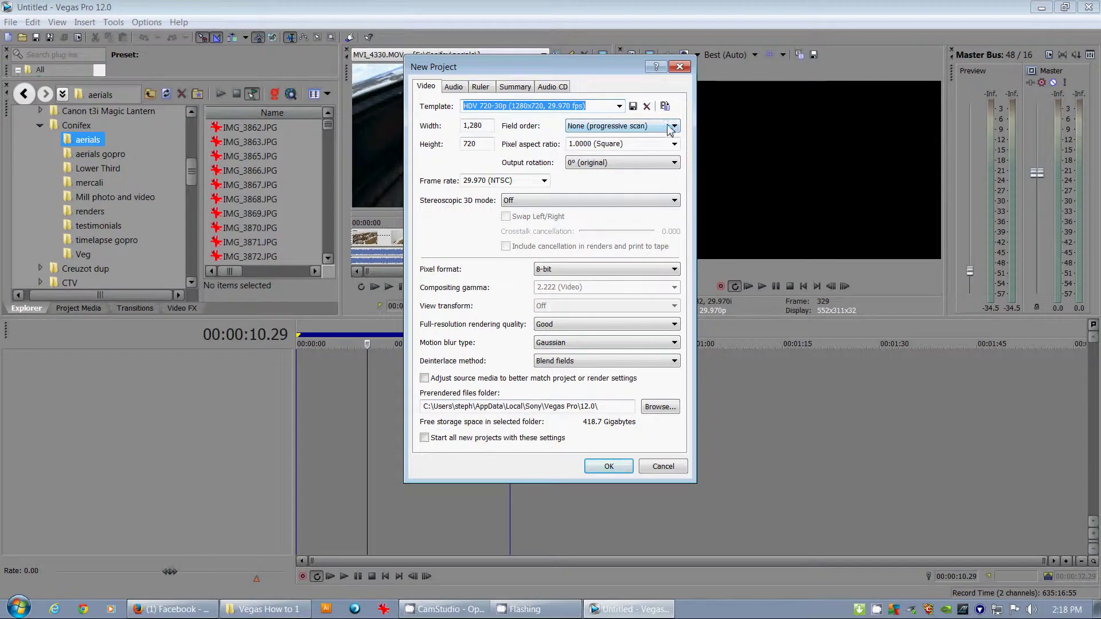
pyautogui.click(608, 466)
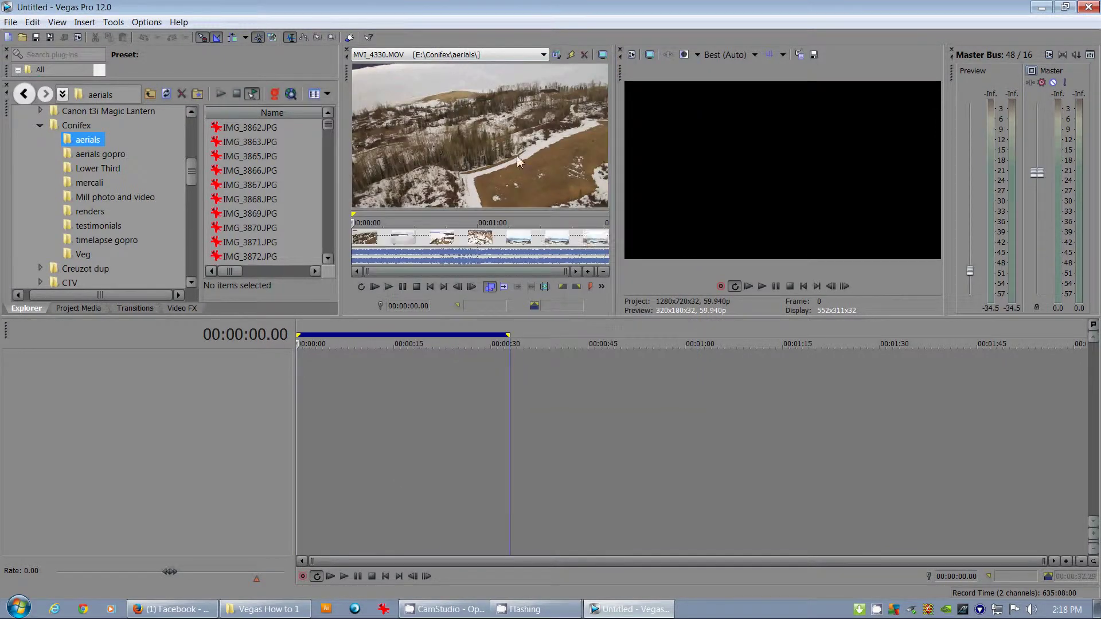
# Step: Select a section of MVI_4330.MOV about 14 seconds long in the Trimmer and place its video at the start of the timeline
pyautogui.moveTo(384, 239); pyautogui.dragTo(433, 239)
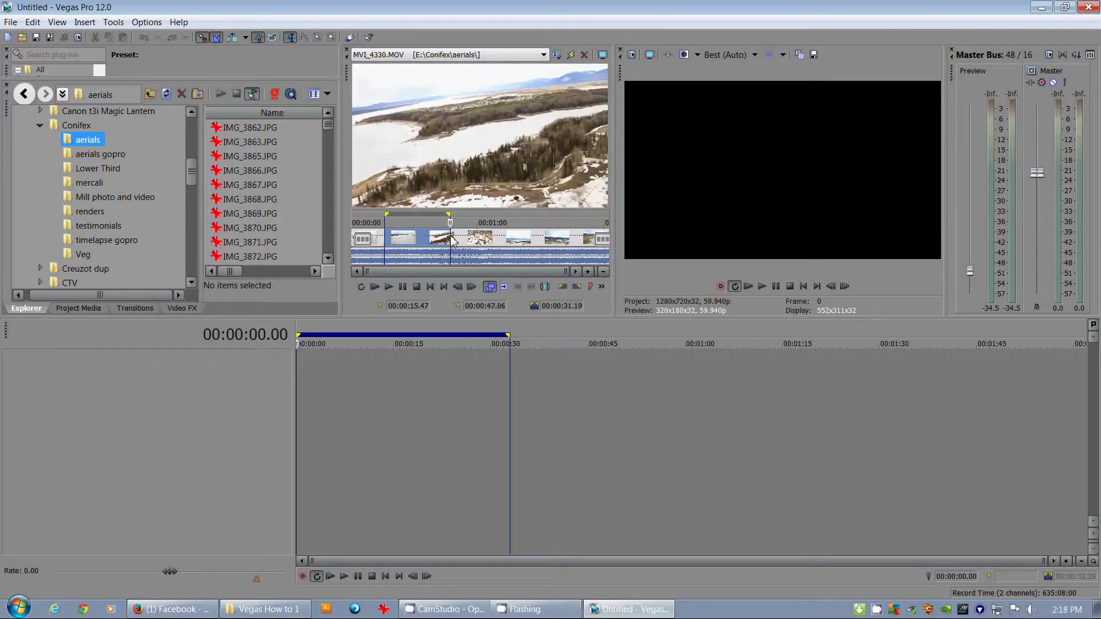
pyautogui.moveTo(452, 241); pyautogui.dragTo(503, 241)
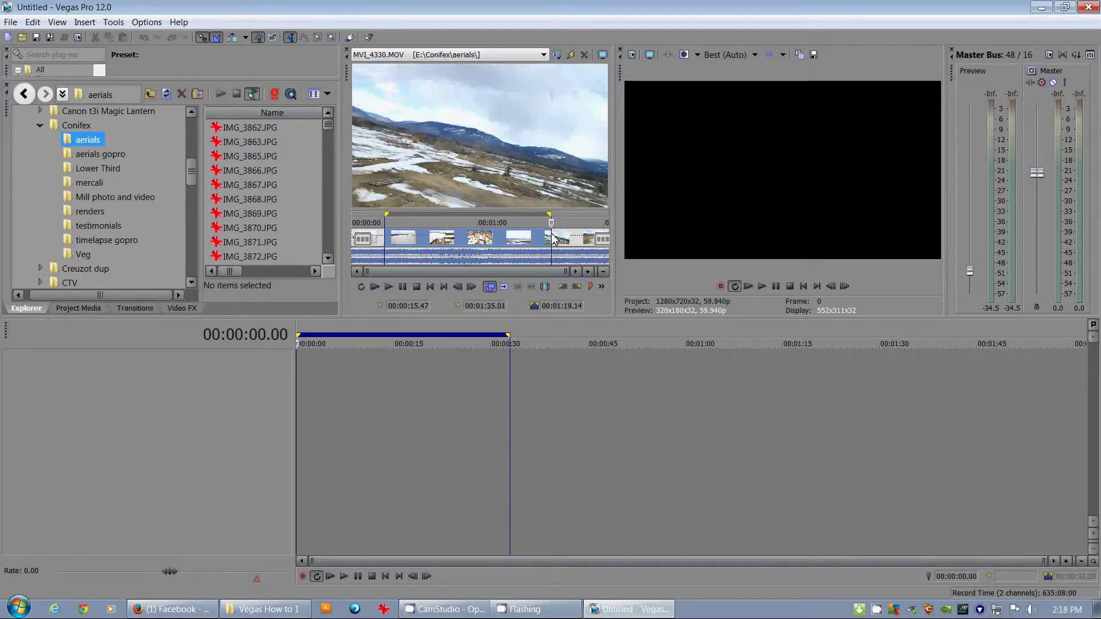
pyautogui.moveTo(554, 239)
pyautogui.mouseDown()
pyautogui.moveTo(563, 240)
pyautogui.moveTo(369, 234)
pyautogui.moveTo(444, 230)
pyautogui.moveTo(401, 356)
pyautogui.moveTo(354, 376)
pyautogui.moveTo(299, 373)
pyautogui.mouseUp()
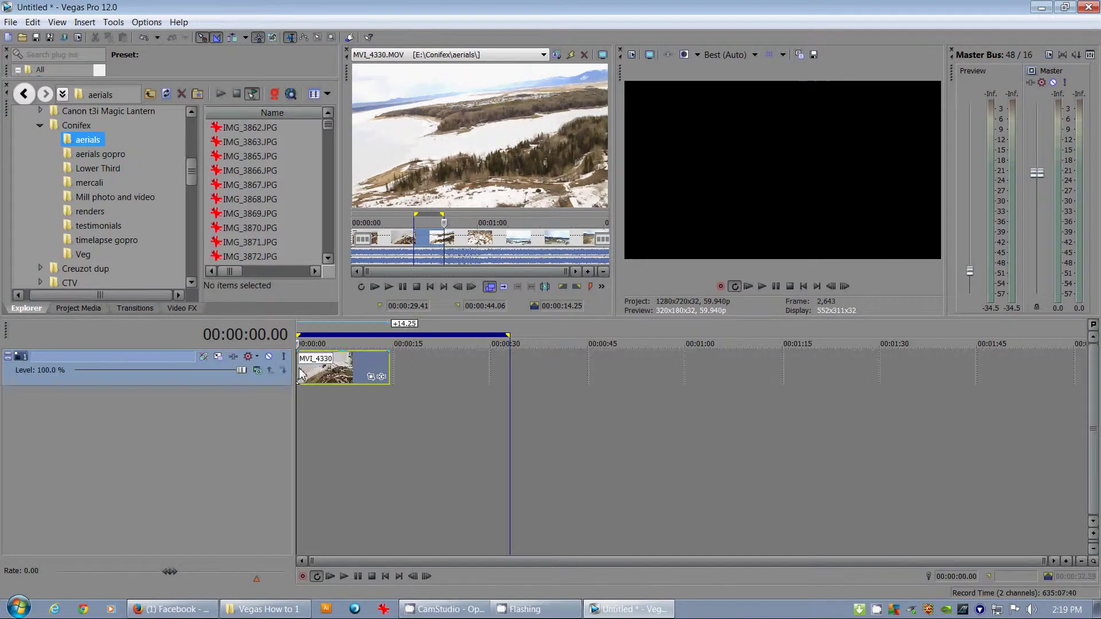
# Step: Examine the timeline clip's event and media properties, including its frame rate and field order options, without changing them
pyautogui.click(320, 370)
pyautogui.click(348, 370)
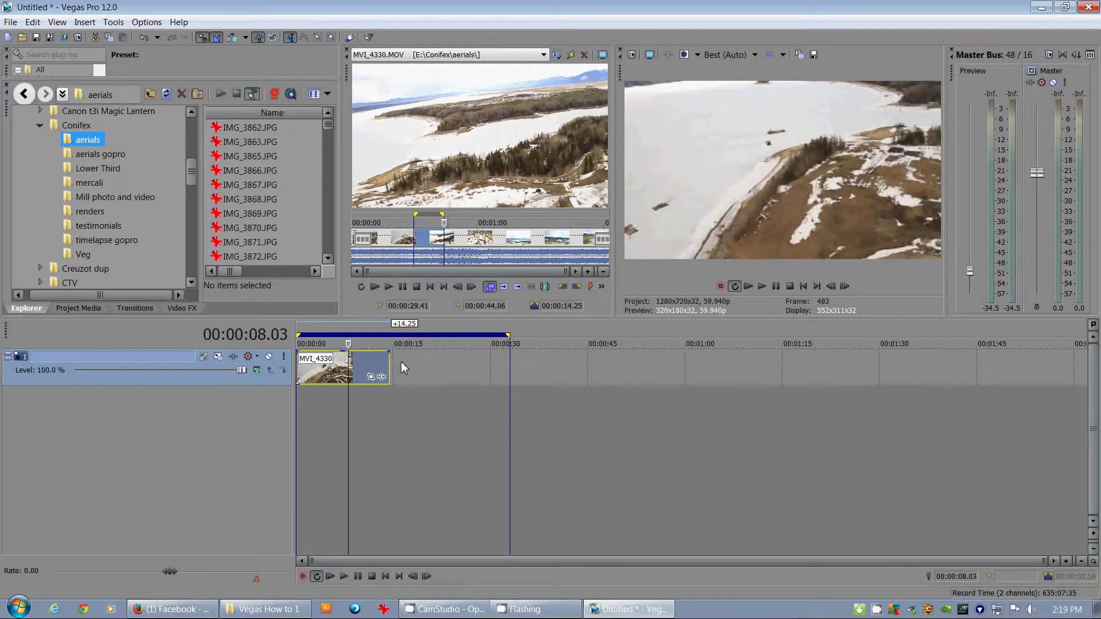
pyautogui.rightClick(354, 376)
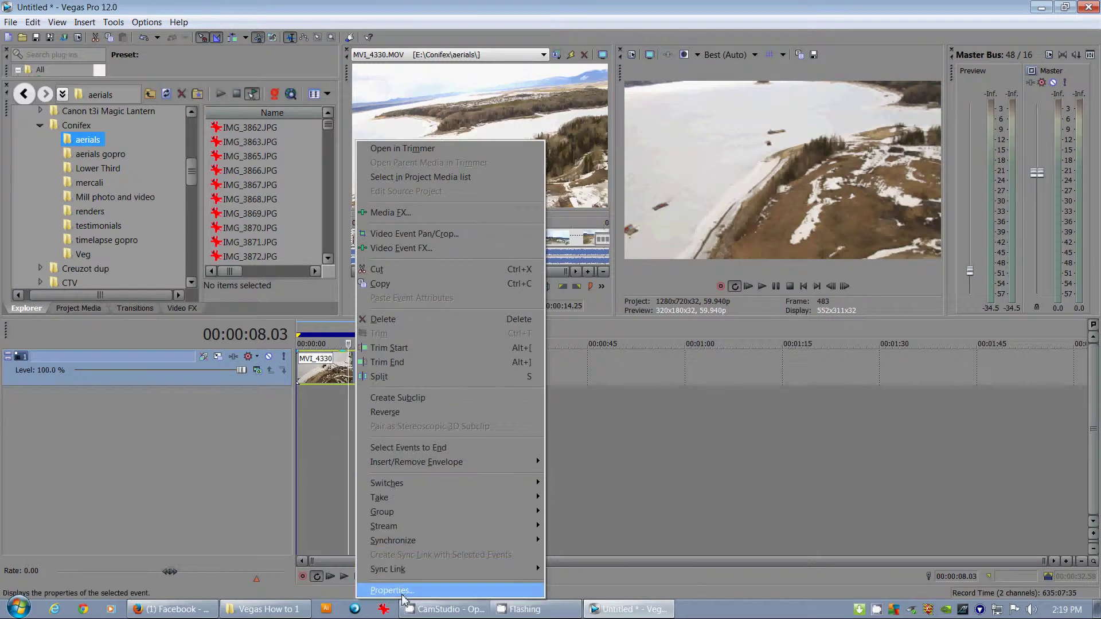
pyautogui.click(410, 590)
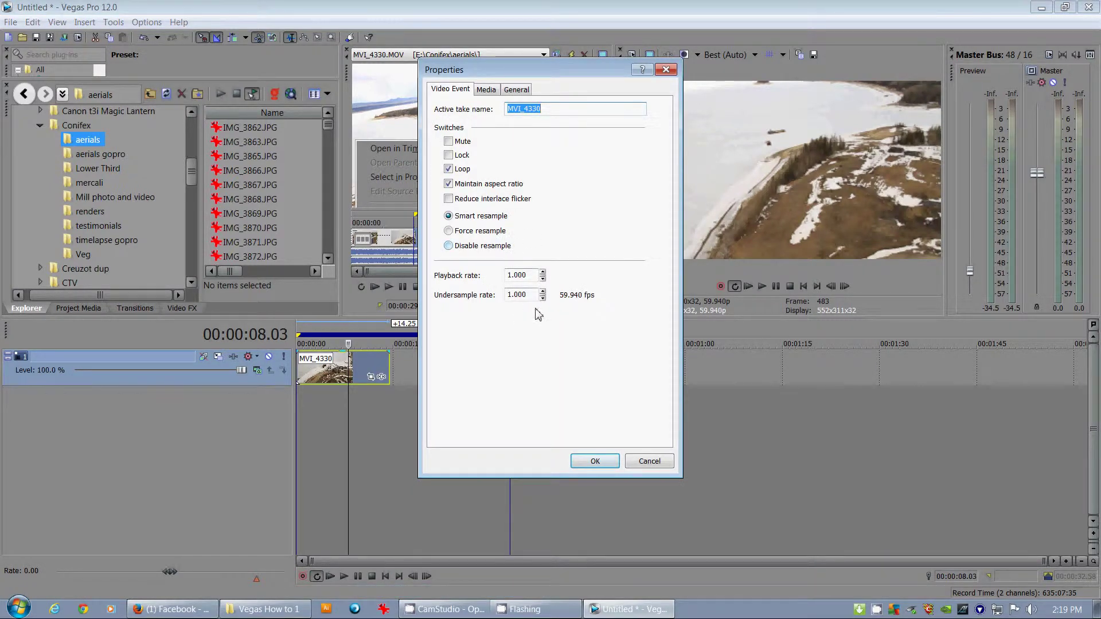
pyautogui.click(491, 93)
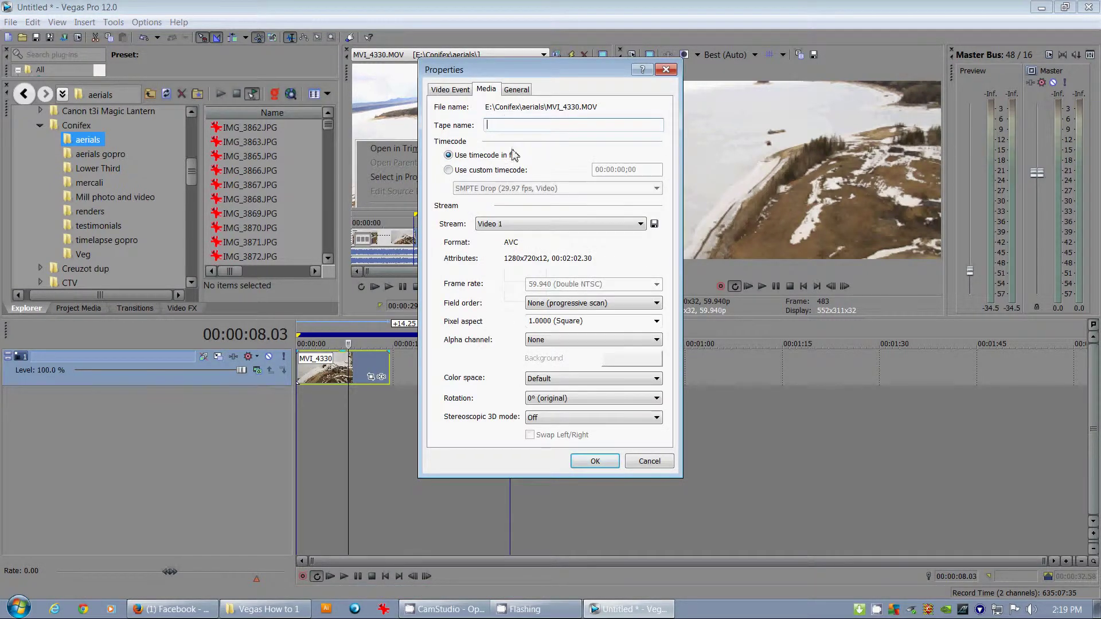
pyautogui.click(648, 306)
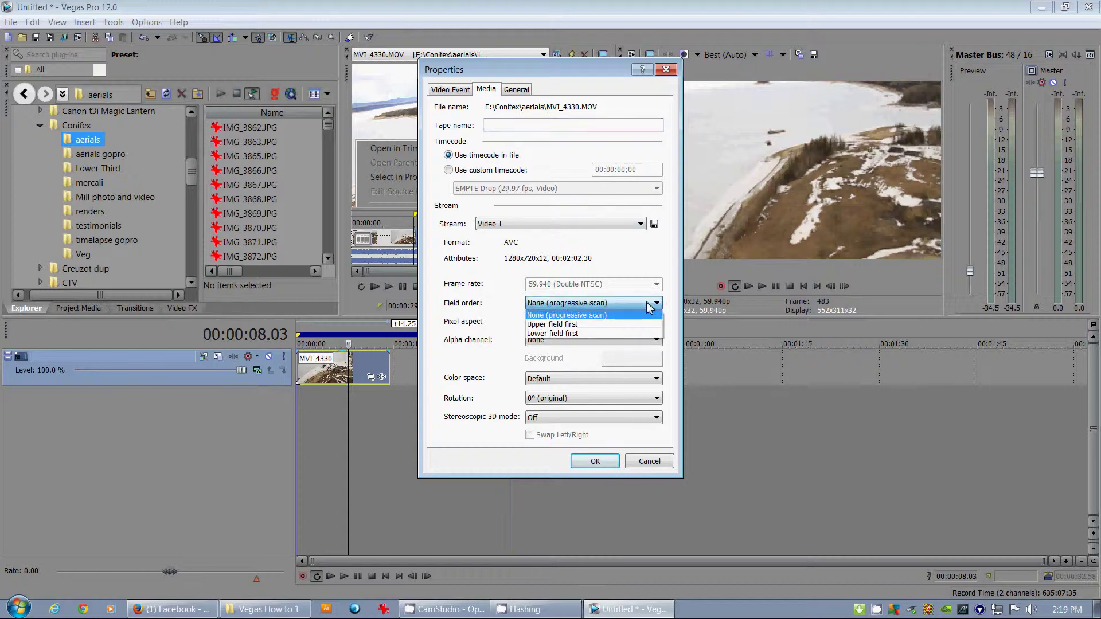
pyautogui.click(594, 313)
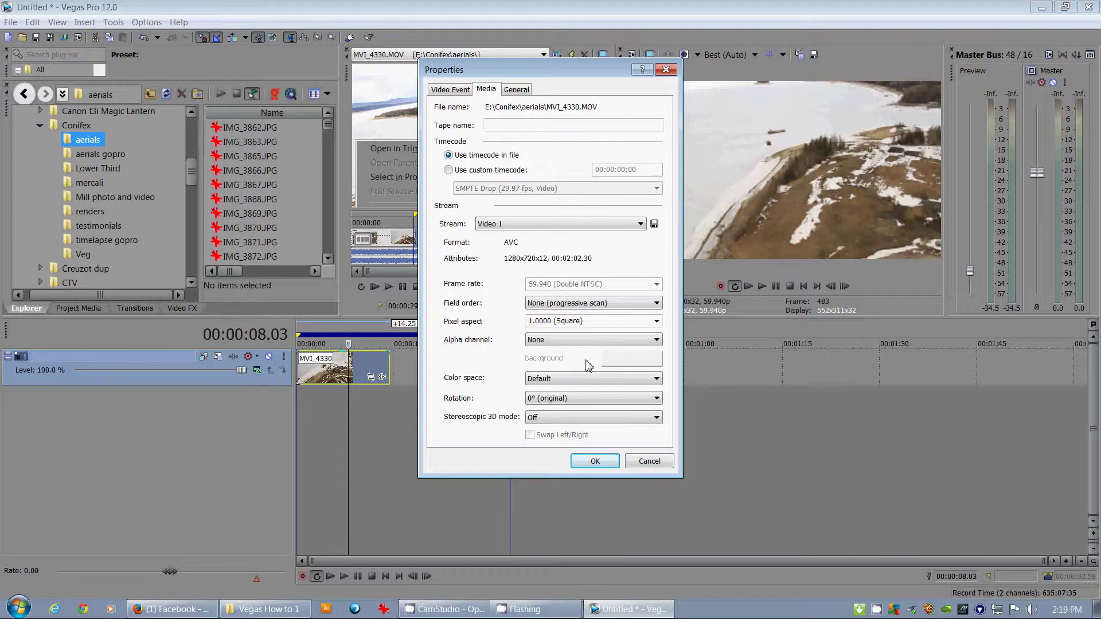
pyautogui.click(650, 461)
# Step: Play back the timeline clip from near its beginning at normal speed and pause it
pyautogui.rightClick(352, 371)
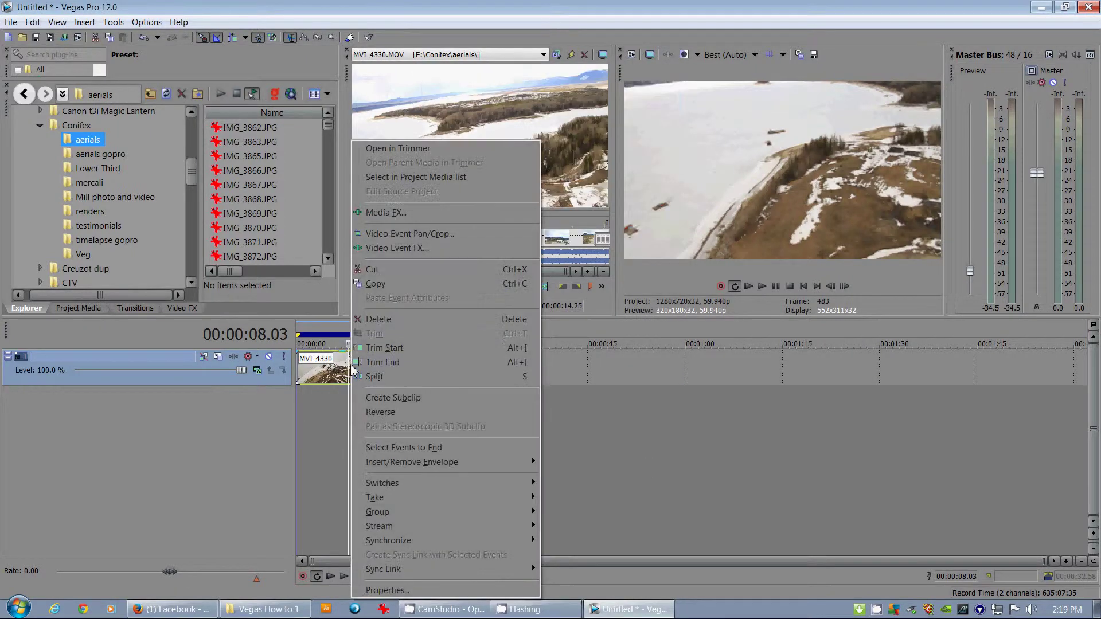
pyautogui.click(312, 358)
pyautogui.press('space')
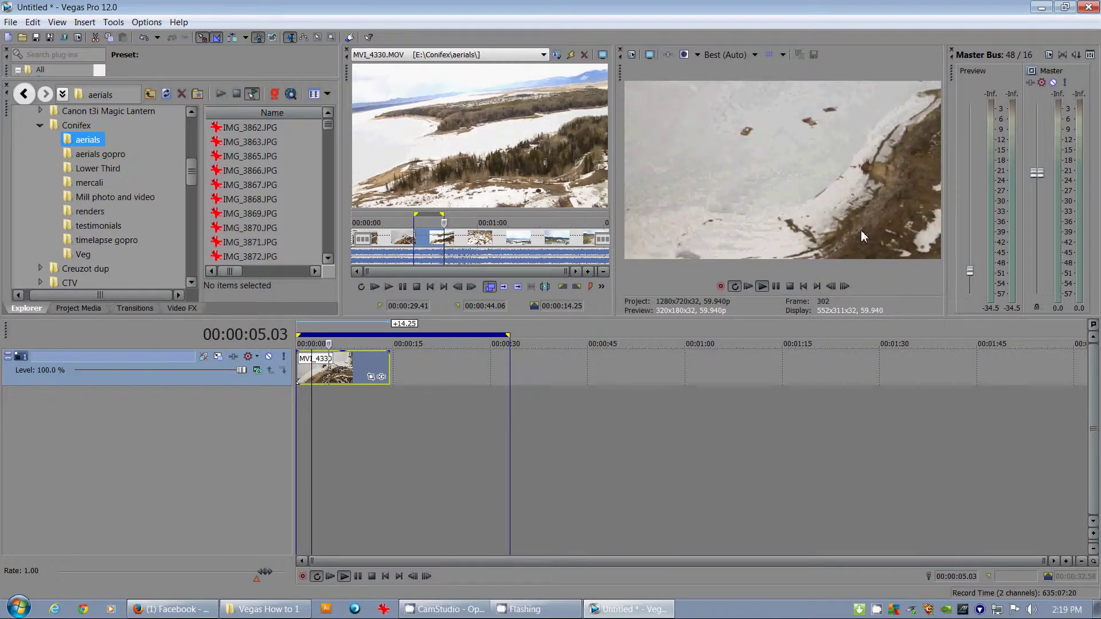
pyautogui.press('Return')
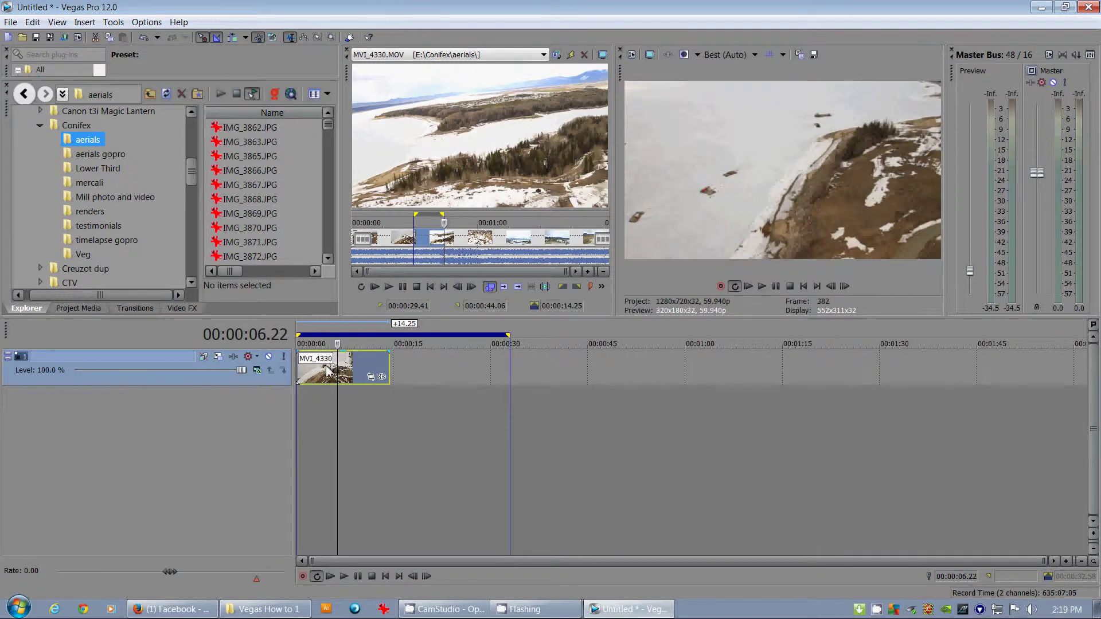
# Step: Set the playback rate of the MVI_4330 clip to 0.5 in its video event properties
pyautogui.rightClick(328, 372)
pyautogui.click(367, 590)
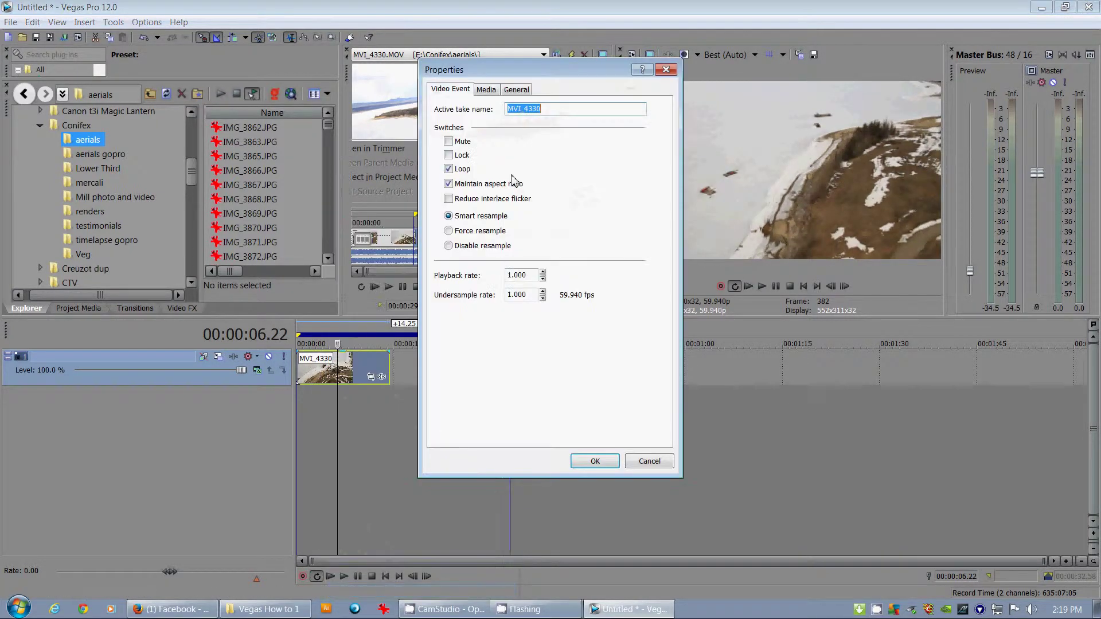
pyautogui.click(485, 91)
pyautogui.click(454, 93)
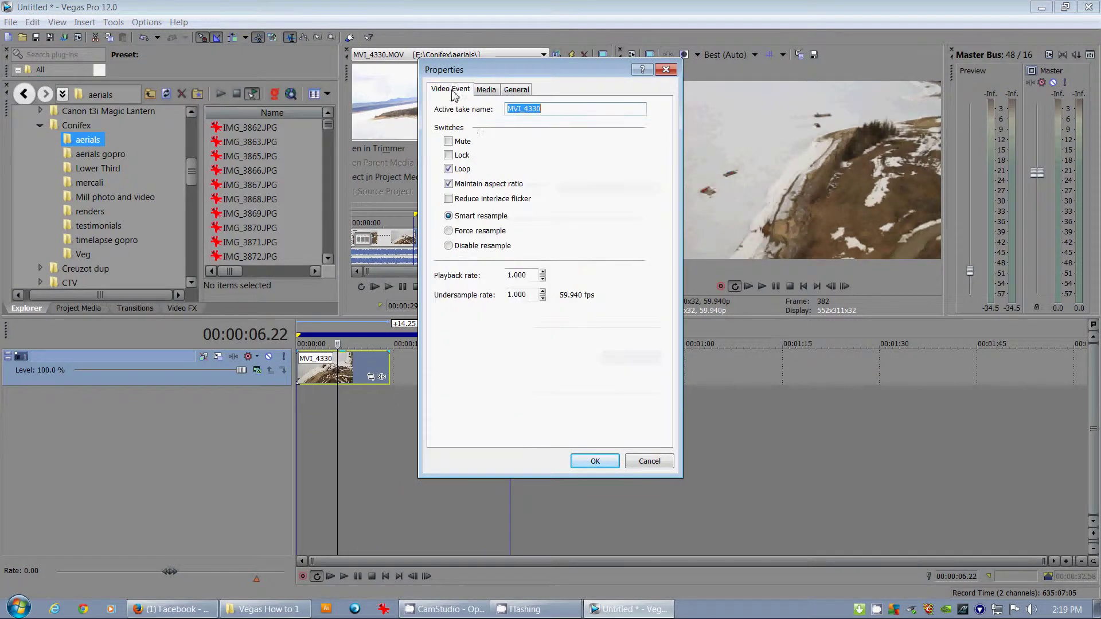
pyautogui.doubleClick(529, 276)
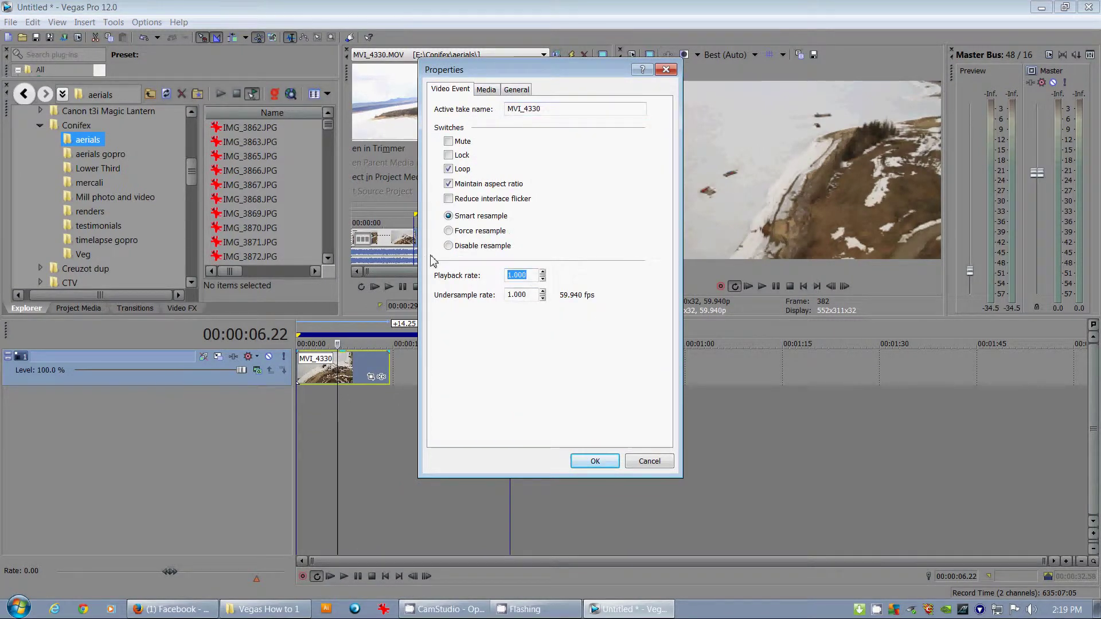
pyautogui.write('.5')
pyautogui.press('Return')
# Step: Play back the slowed-down clip, pause it and return the cursor to near the clip's beginning
pyautogui.press('space')
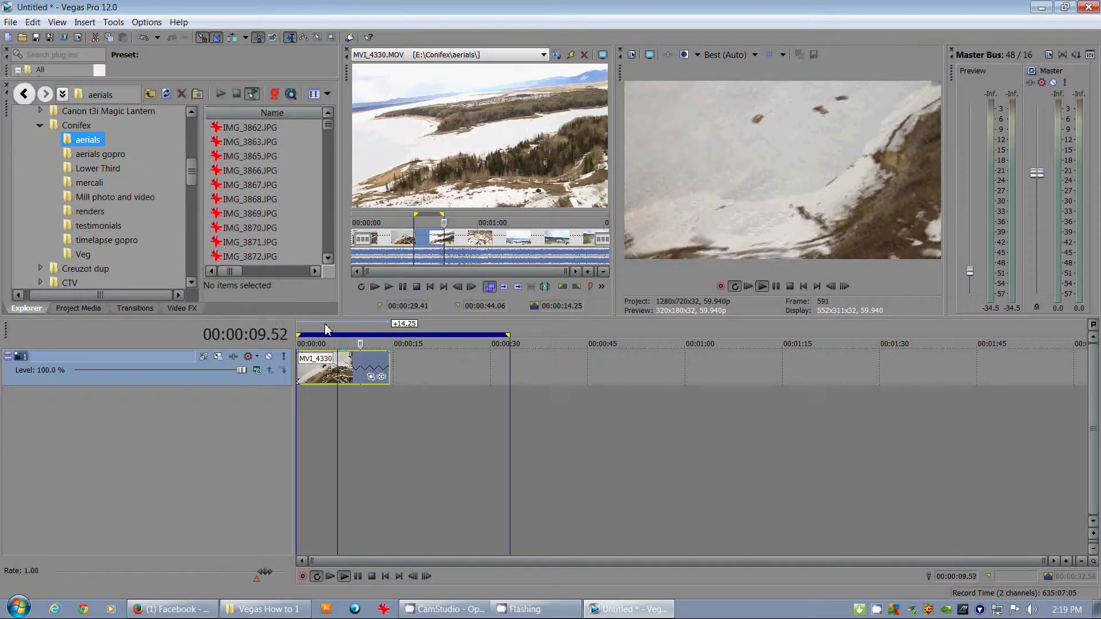
pyautogui.press('Return')
pyautogui.click(313, 364)
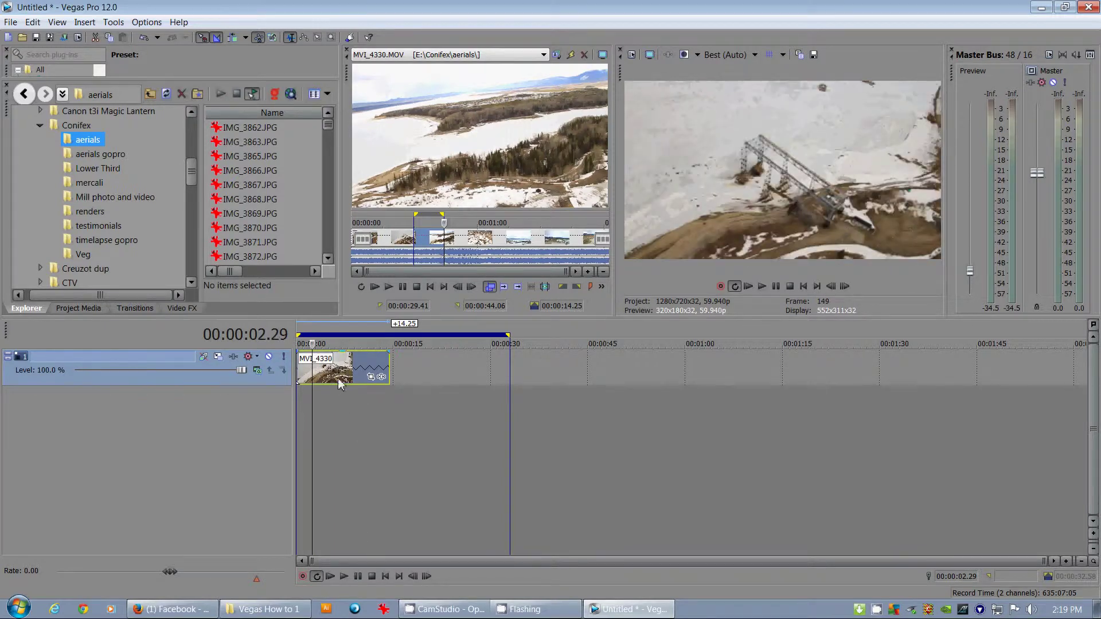
# Step: Change the project's video template to HDV 720-30p (1280x720, 29.970 fps) in the project properties and apply it
pyautogui.click(10, 22)
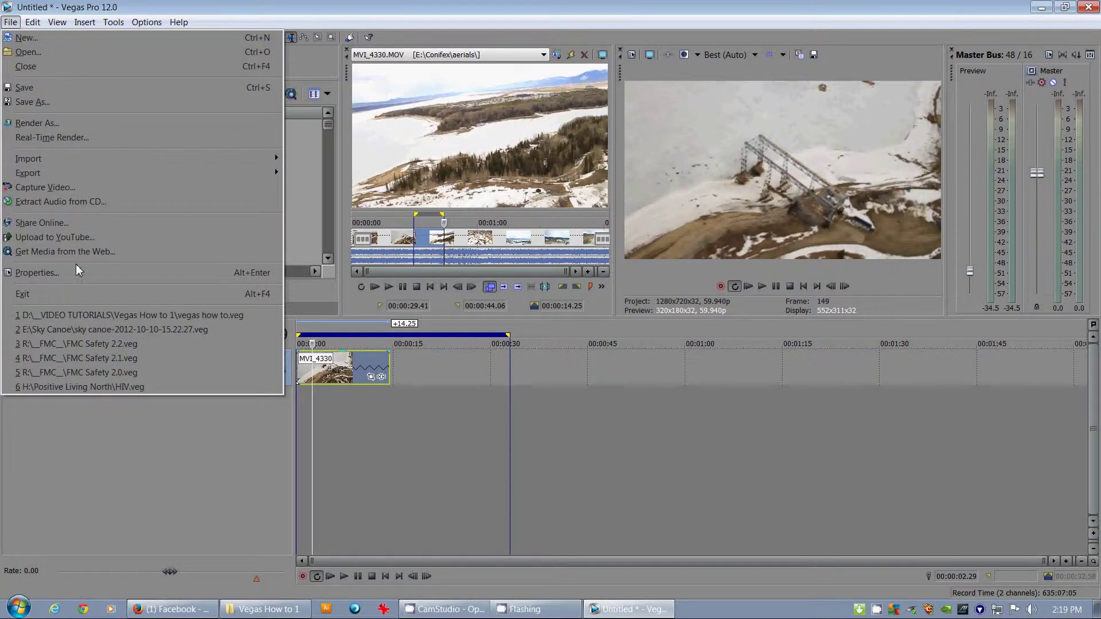
pyautogui.click(37, 273)
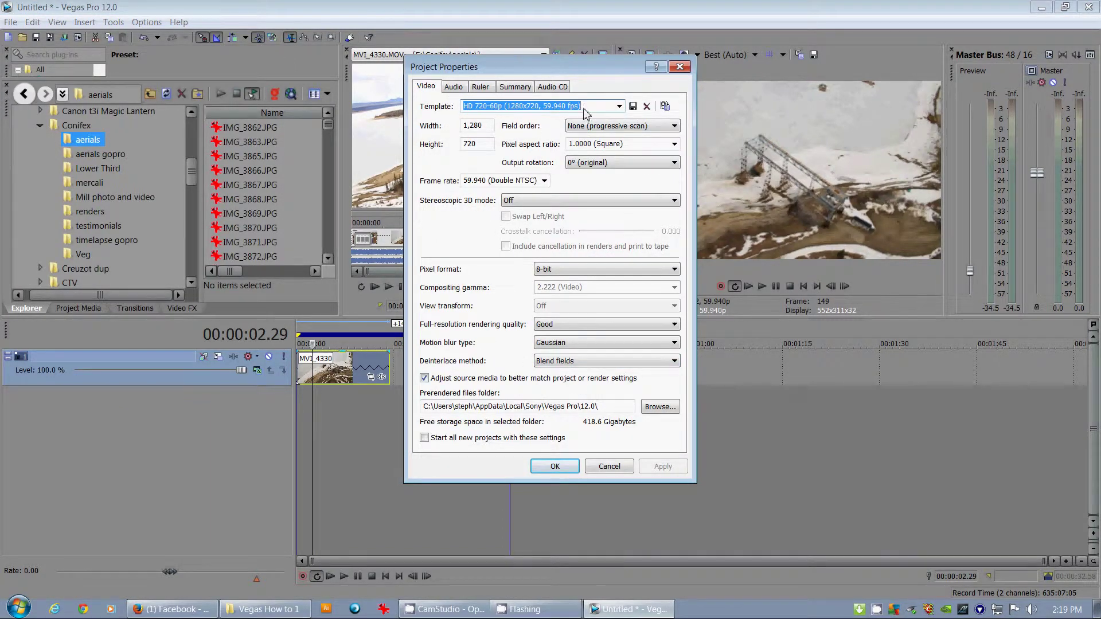
pyautogui.click(620, 107)
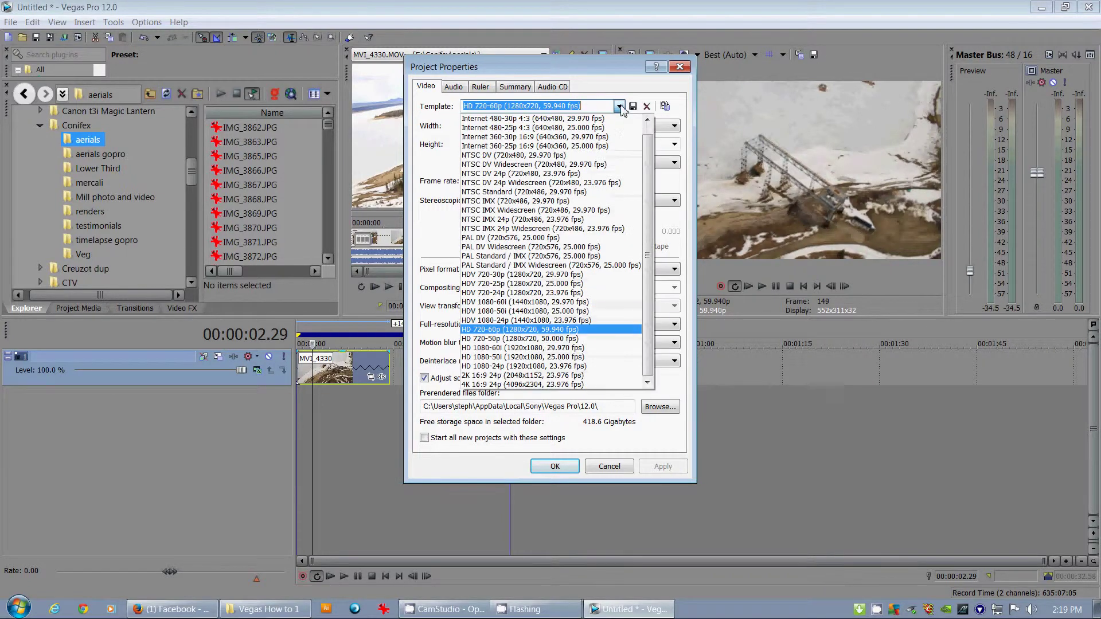
pyautogui.click(565, 275)
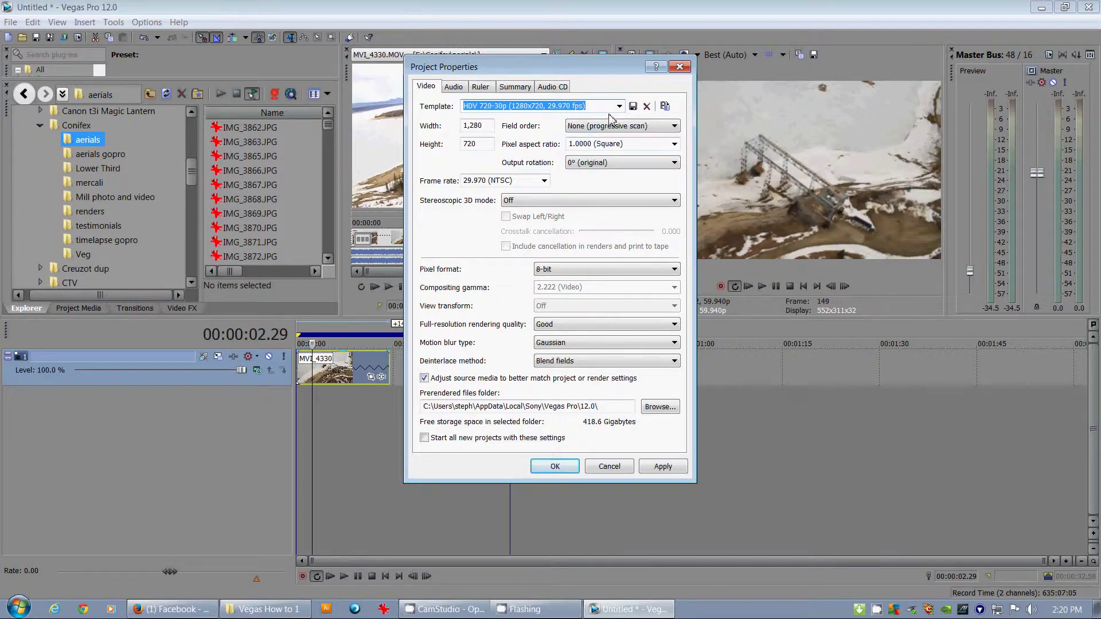
pyautogui.click(595, 105)
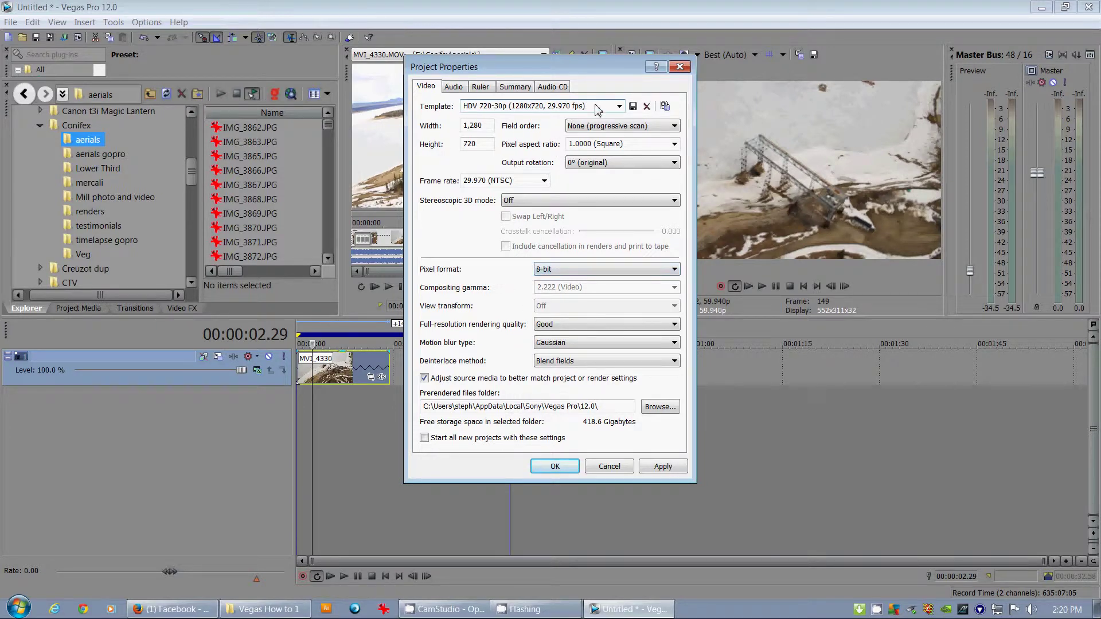
pyautogui.moveTo(596, 109); pyautogui.dragTo(455, 109)
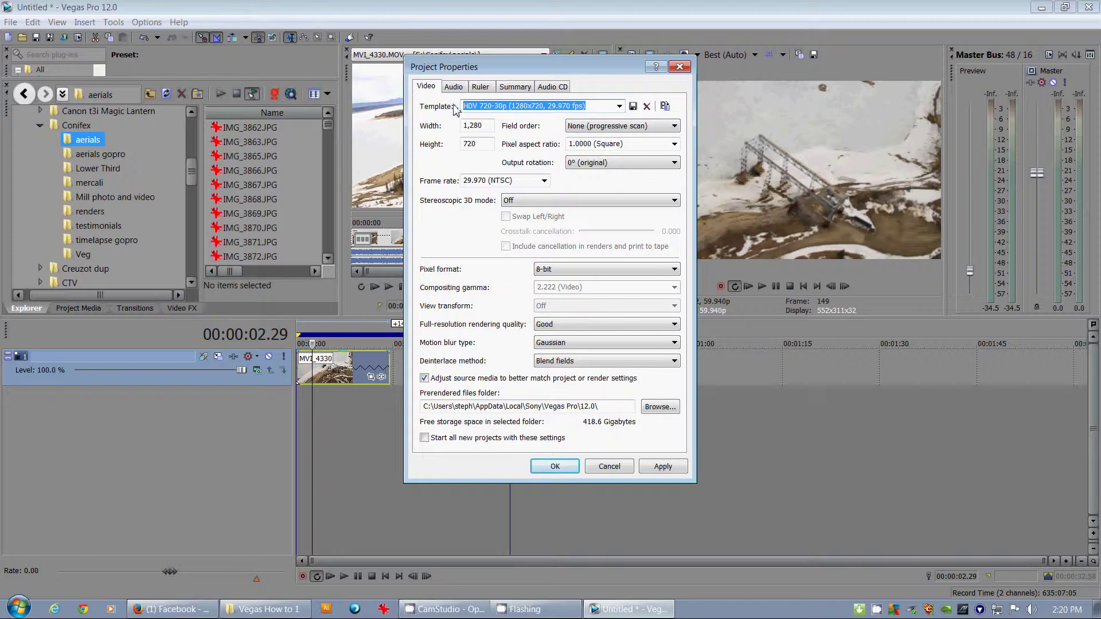
pyautogui.click(591, 109)
pyautogui.moveTo(598, 110); pyautogui.dragTo(453, 110)
pyautogui.click(665, 467)
pyautogui.click(556, 465)
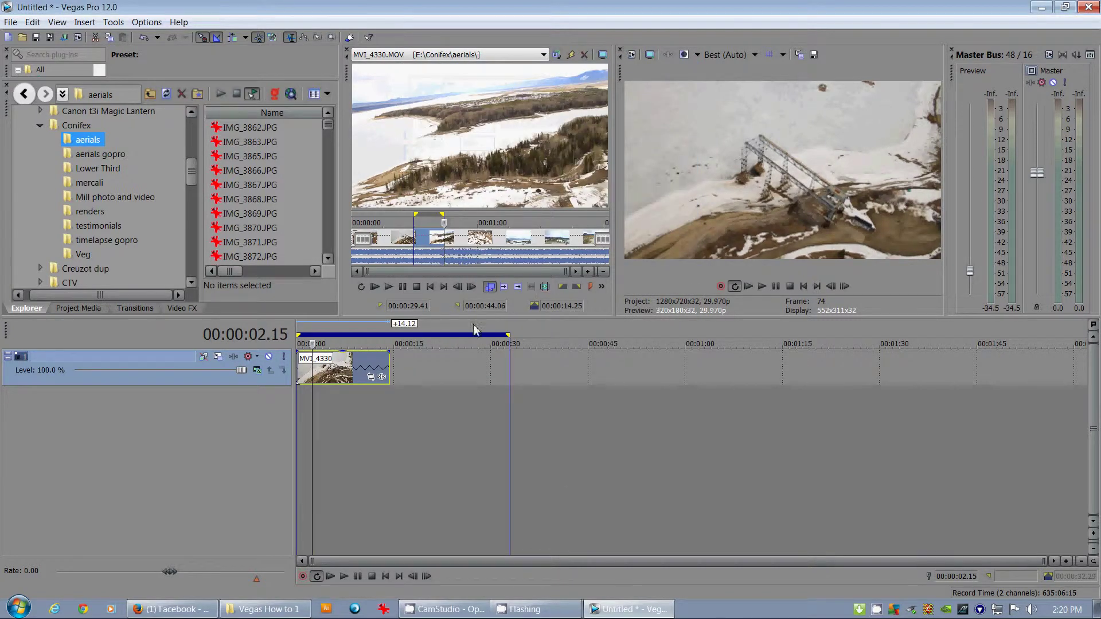
# Step: Set the loop region from the start of the clip to about 00:00:08.23 and place the cursor at its end
pyautogui.doubleClick(392, 332)
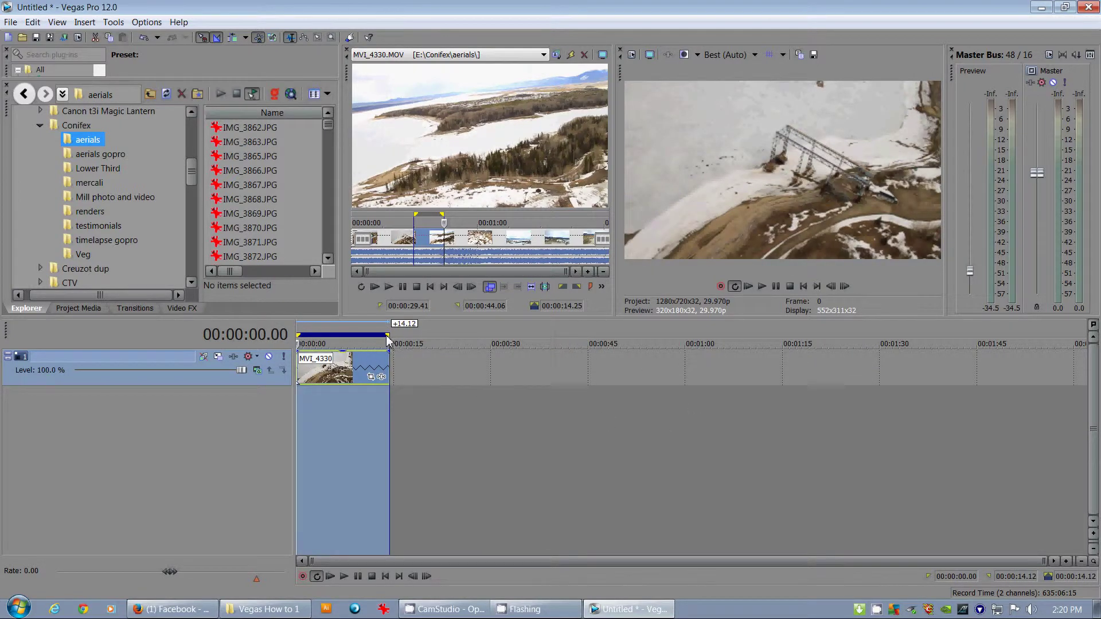
pyautogui.moveTo(388, 334); pyautogui.dragTo(351, 336)
pyautogui.click(353, 368)
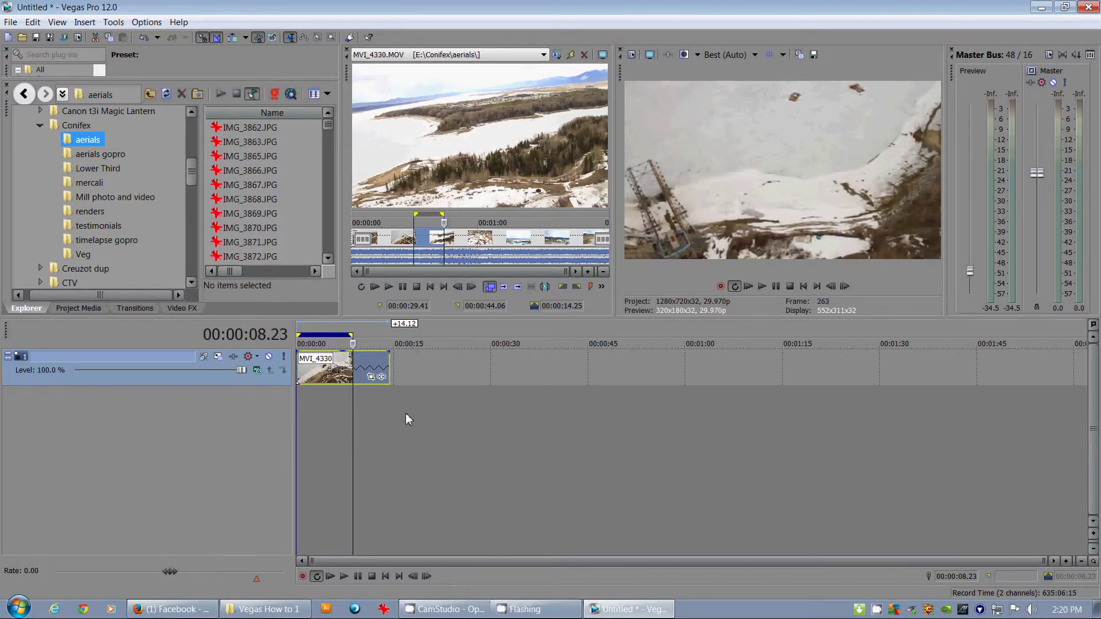